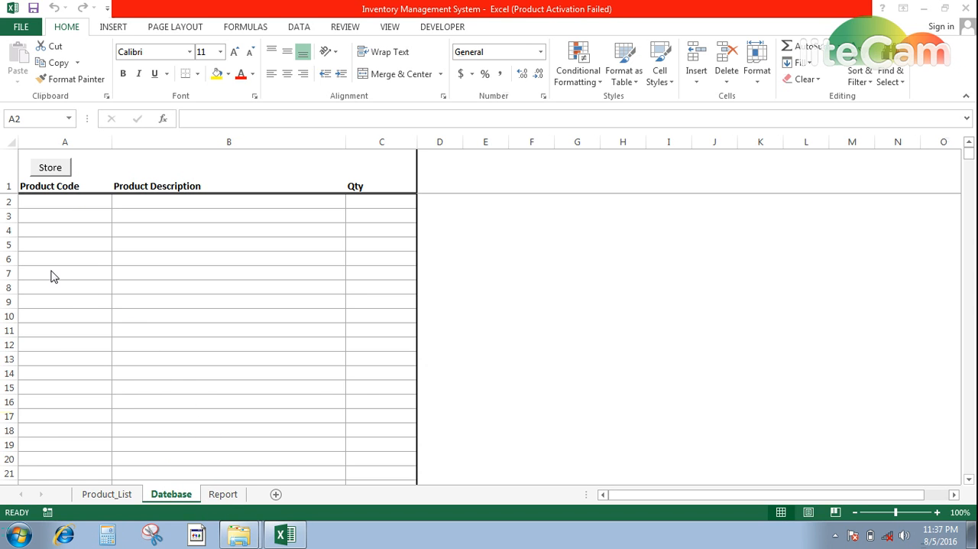
Add 45 units of 3M UTP CAT-6 CABLE to stock through the store form and close the forms
click(50, 168)
click(50, 168)
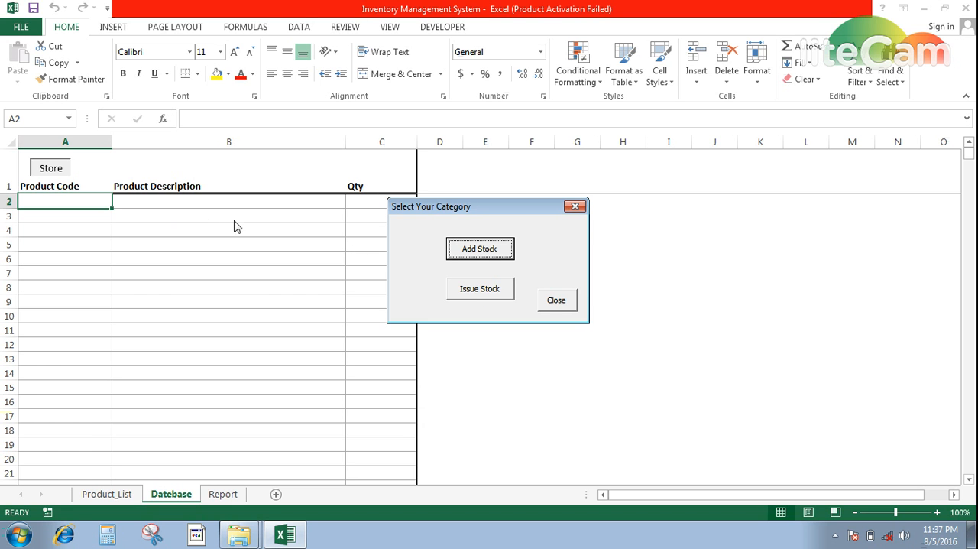
click(483, 257)
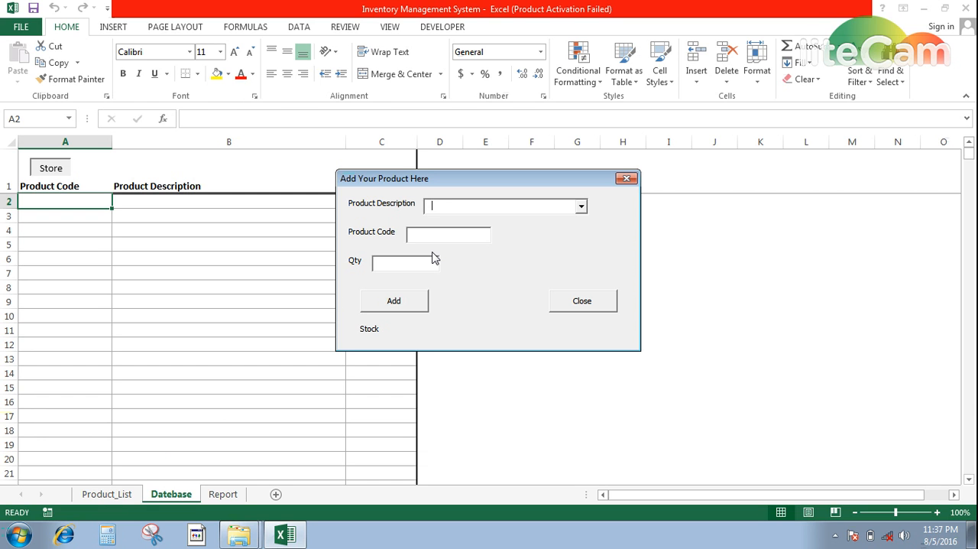
text(3M UTP CAT-6 CABLE)
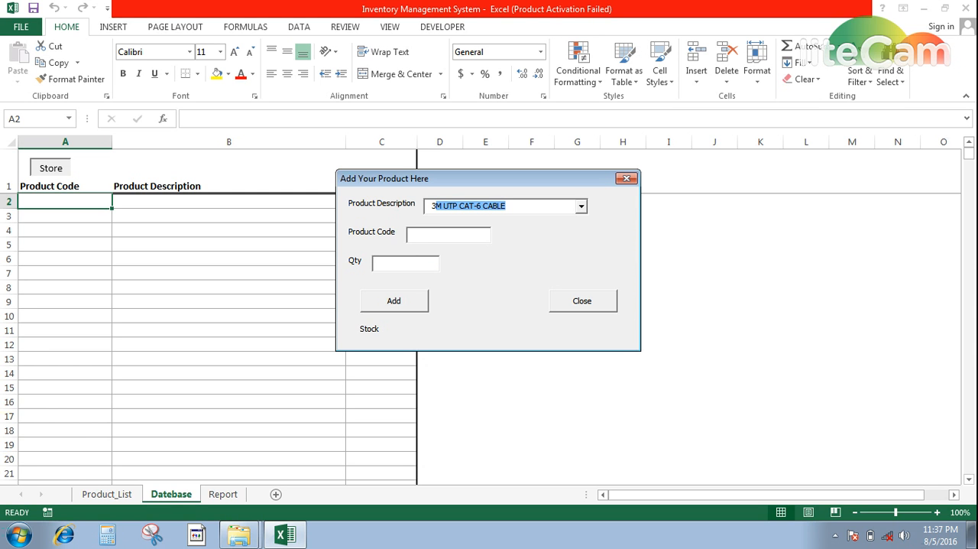
key(Tab)
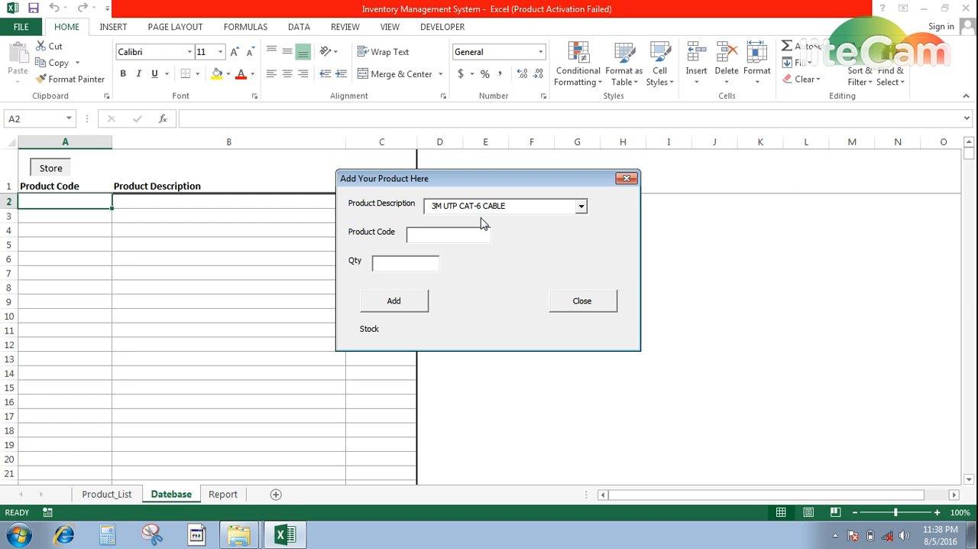
key(Tab)
text(45)
key(Tab)
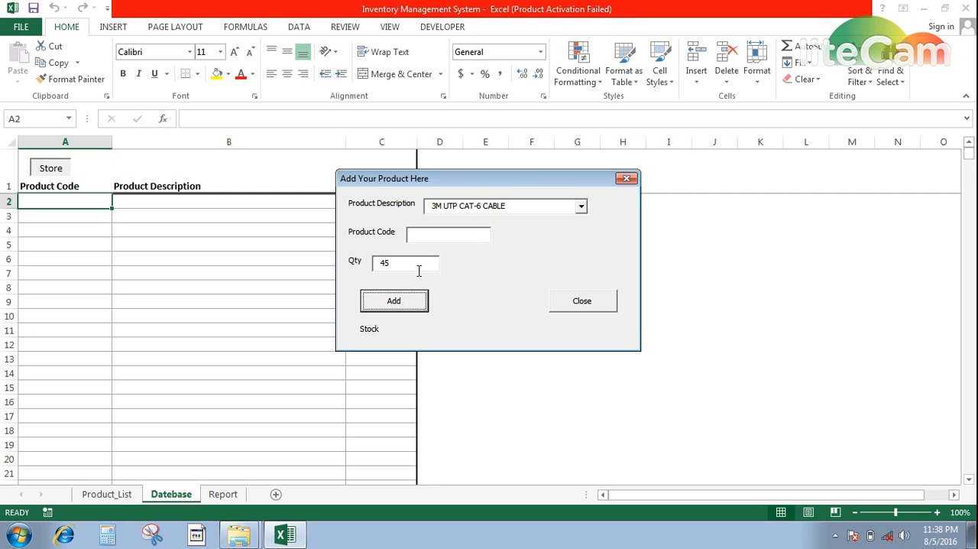
key(Return)
key(Tab)
key(Return)
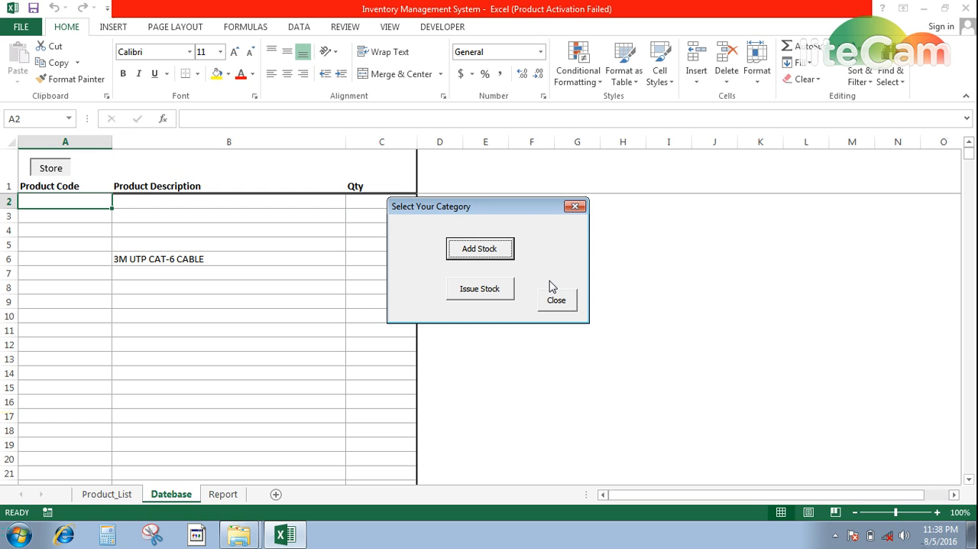
click(563, 301)
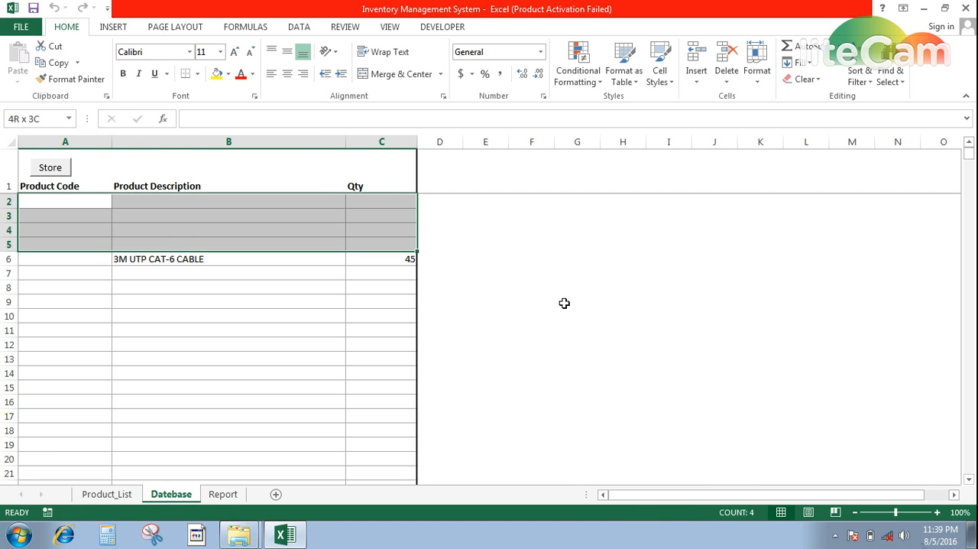
Clear the existing entries from the database rows and add 25 units of 3M UTP CAT-6 CABLE to stock
key(BackSpace)
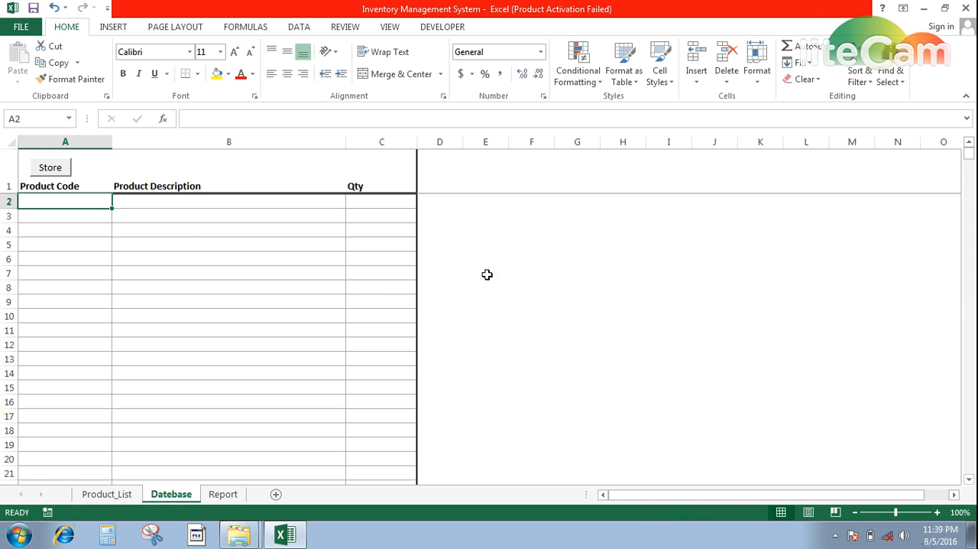
click(48, 168)
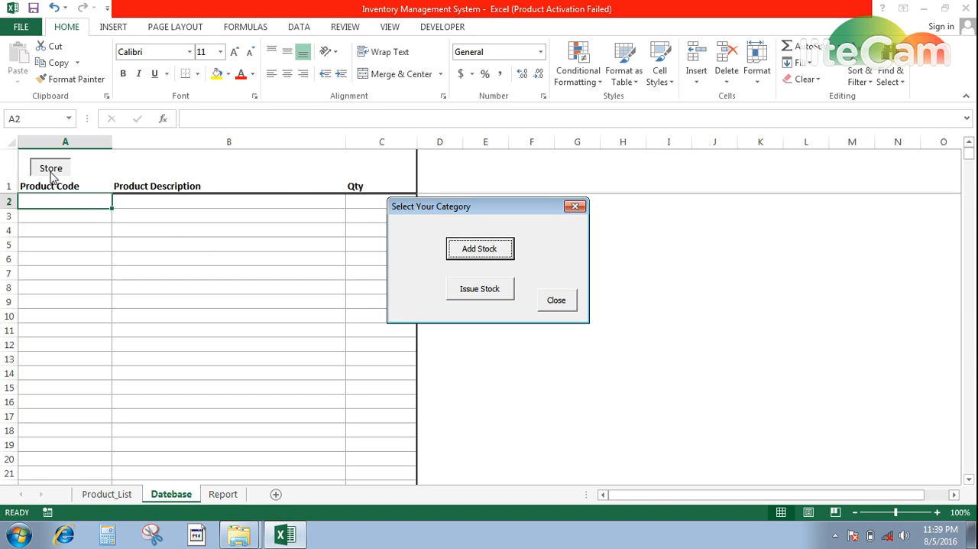
click(501, 251)
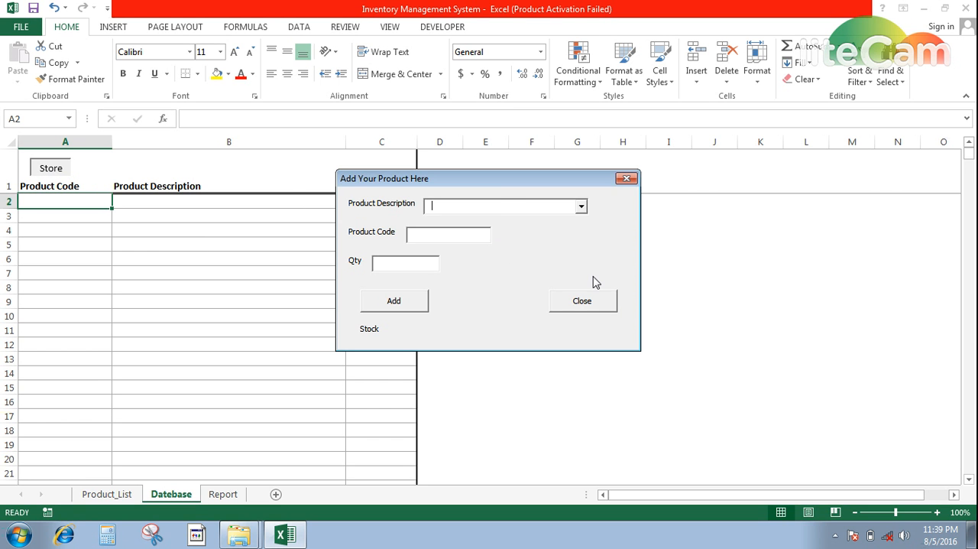
text(3M UTP CAT-6 CABLE)
key(Tab)
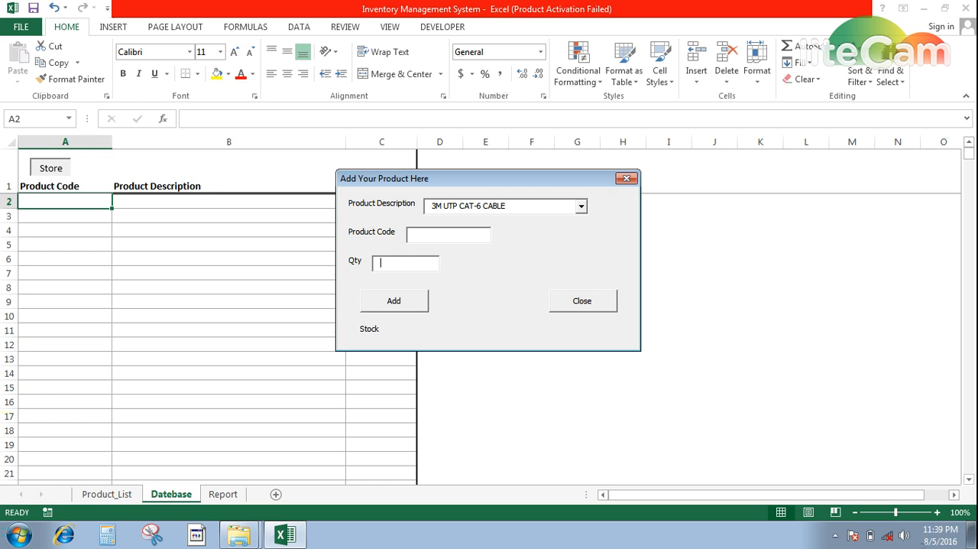
text(25)
click(394, 300)
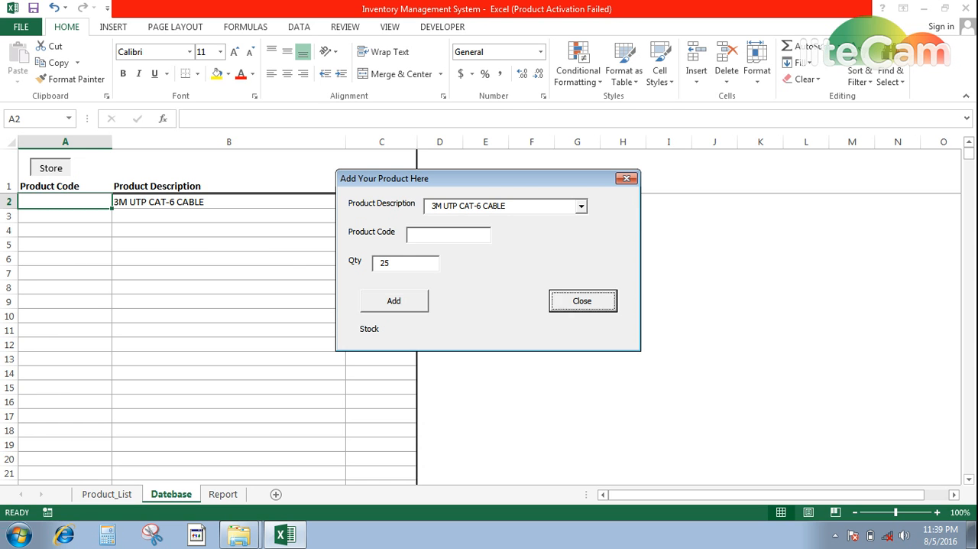
click(583, 300)
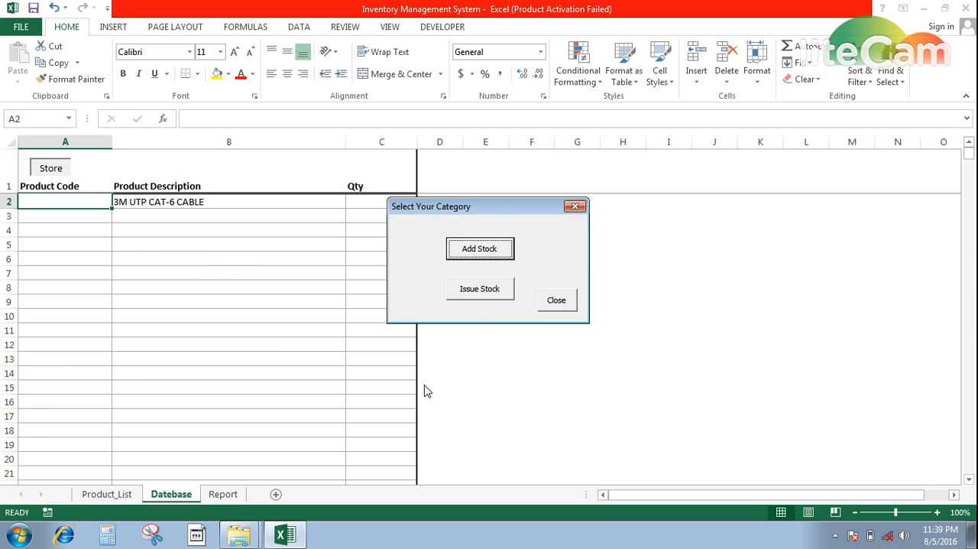
click(564, 303)
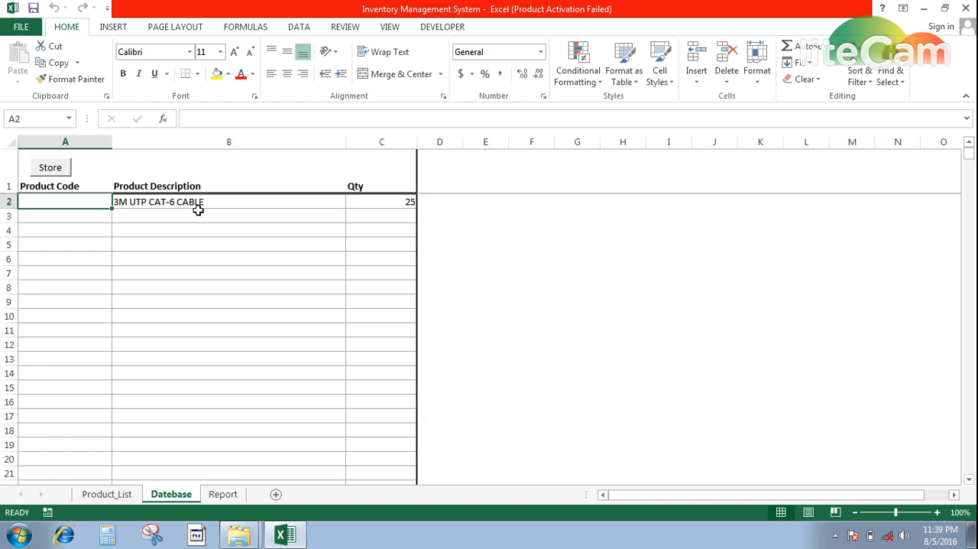
Add 3000 units of 3M UTP CAT-6 I/O to stock through the store form and close the forms
click(57, 172)
click(474, 253)
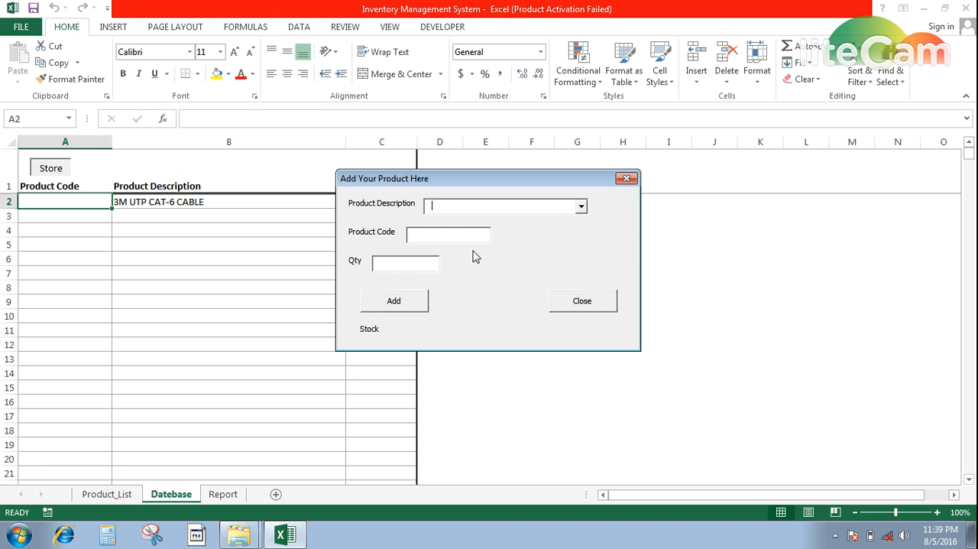
text(2)
key(BackSpace)
text(3M UTP CAT-6 CABLE)
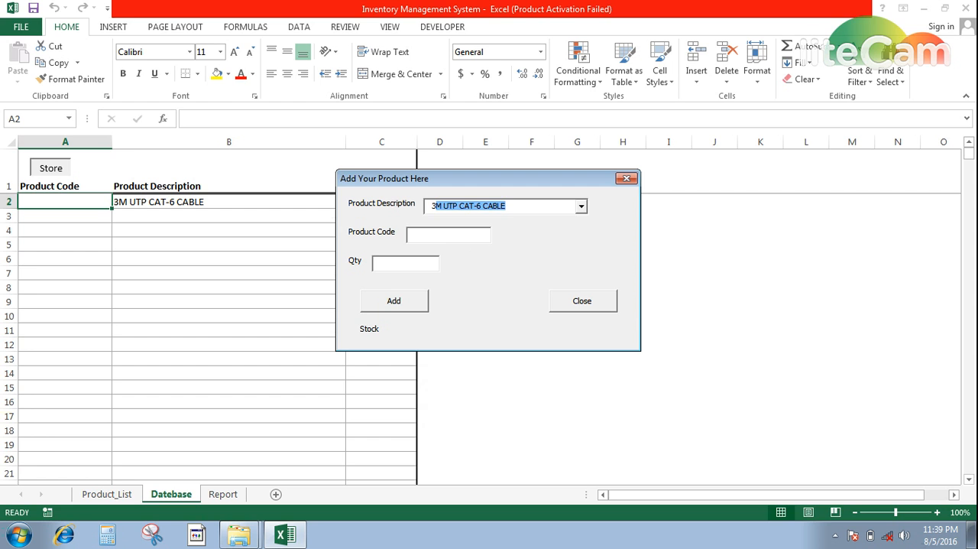
key(Down)
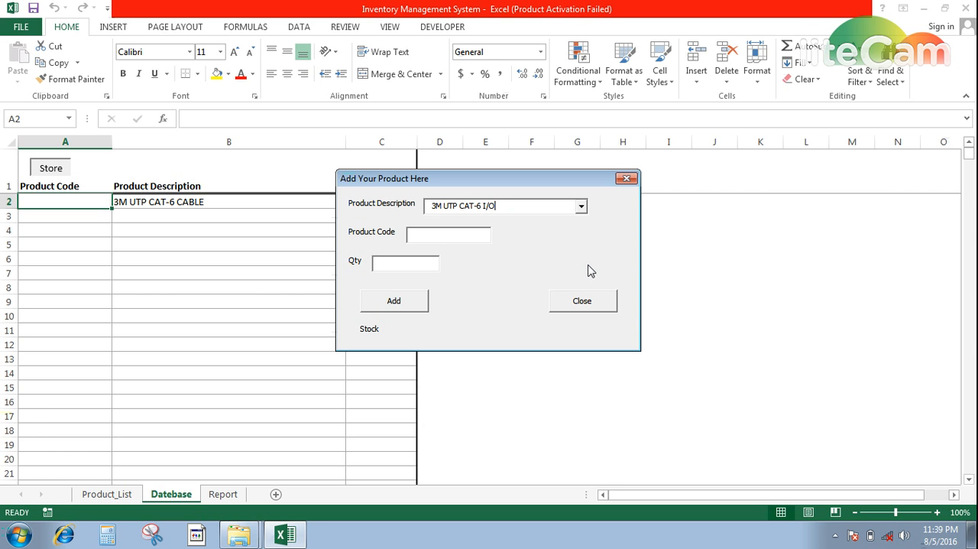
key(Tab)
key(Tab)
text(3000)
key(Tab)
key(Return)
key(Tab)
key(Return)
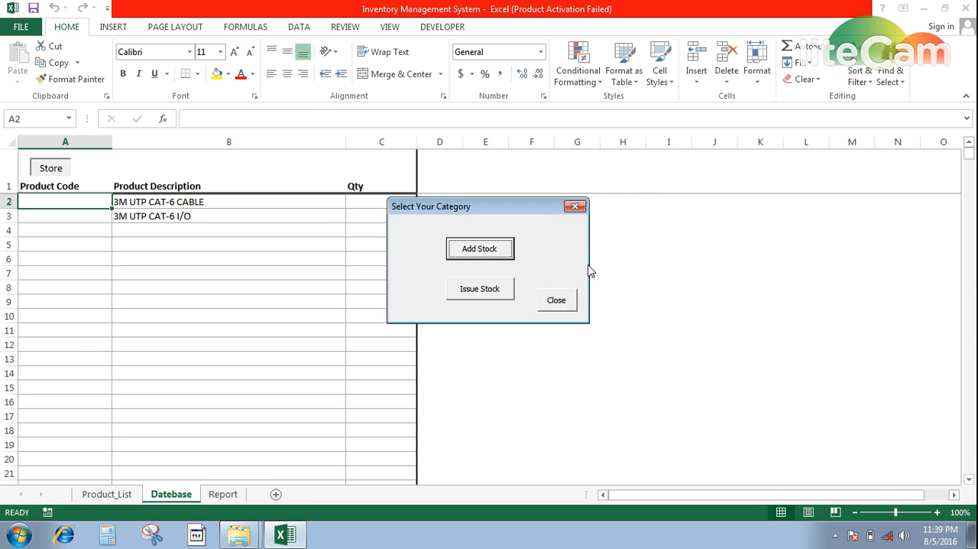
click(557, 301)
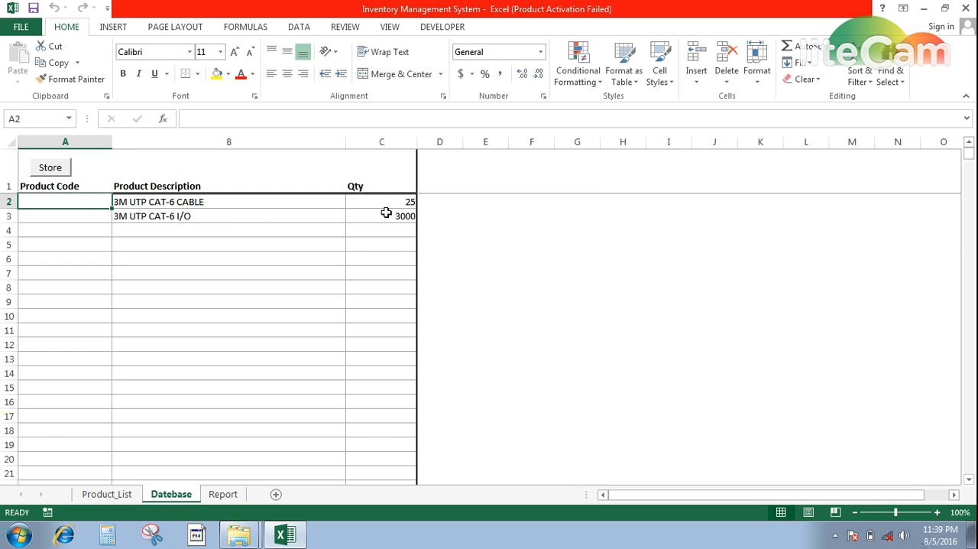
Add another 125 units of 3M UTP CAT-6 CABLE to stock and close the forms
click(60, 171)
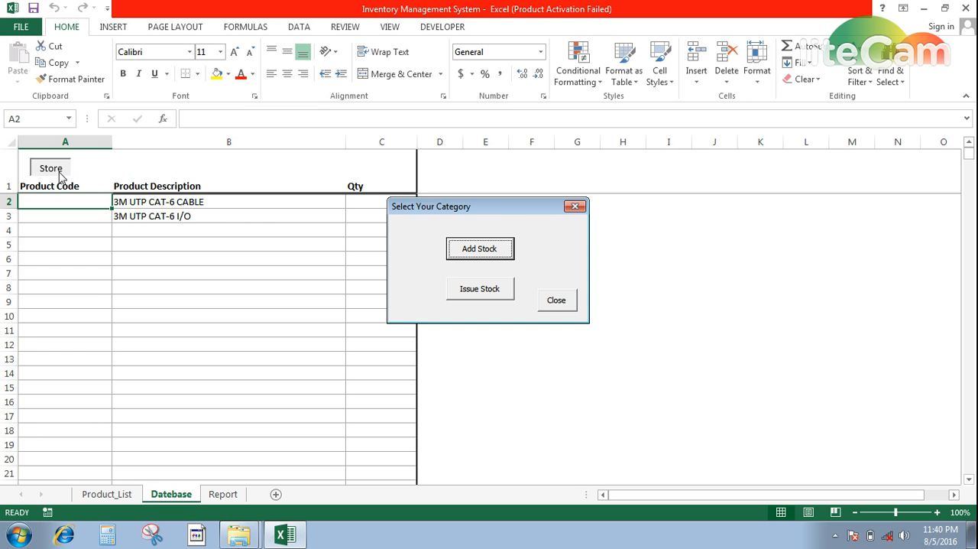
click(484, 252)
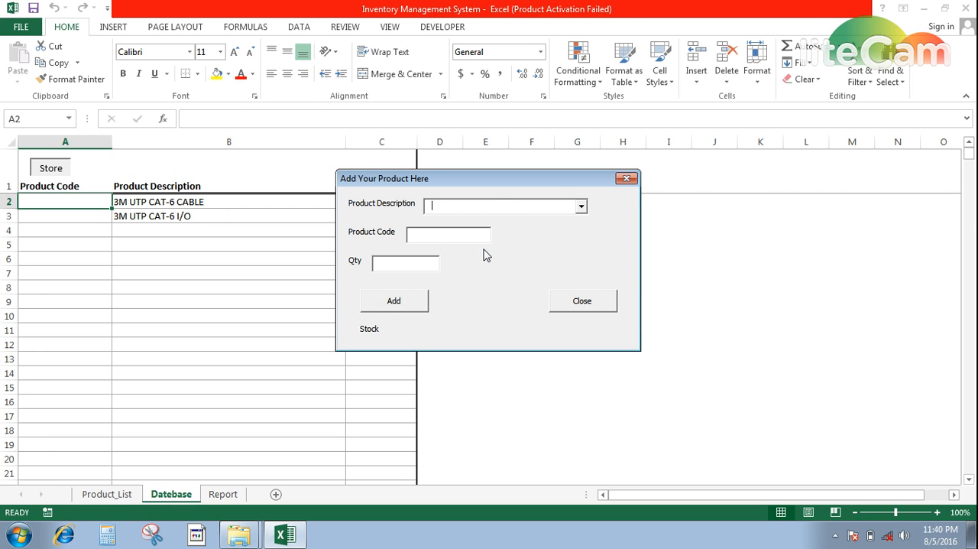
text(3M UTP CAT-6 CABLE)
key(Tab)
text(125)
key(Tab)
key(Return)
key(Return)
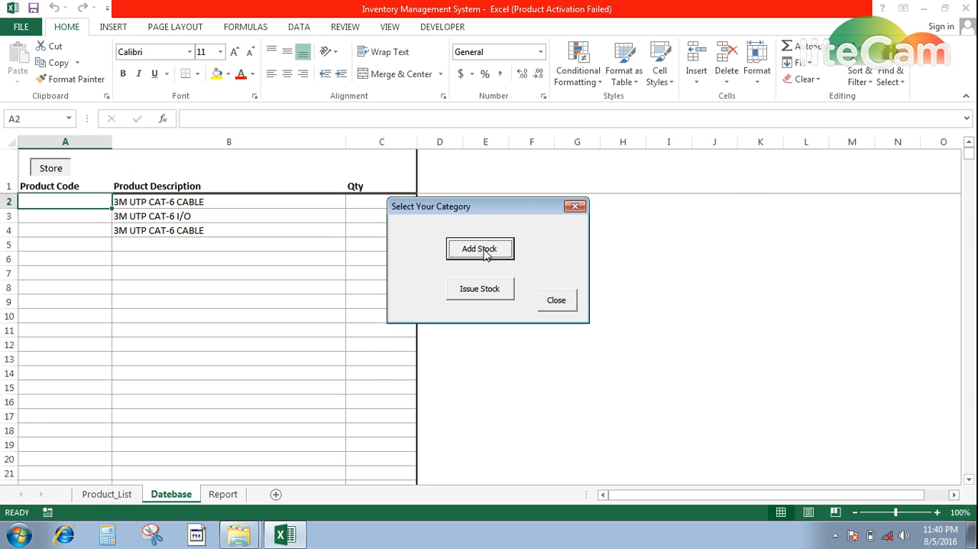
click(562, 305)
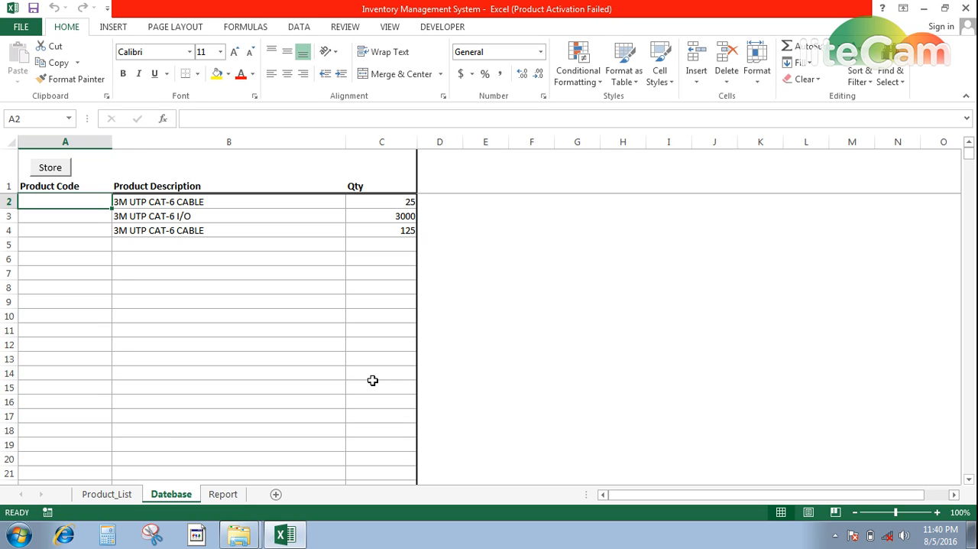
Refresh all data in the pivot table and chart on the Report sheet
click(221, 494)
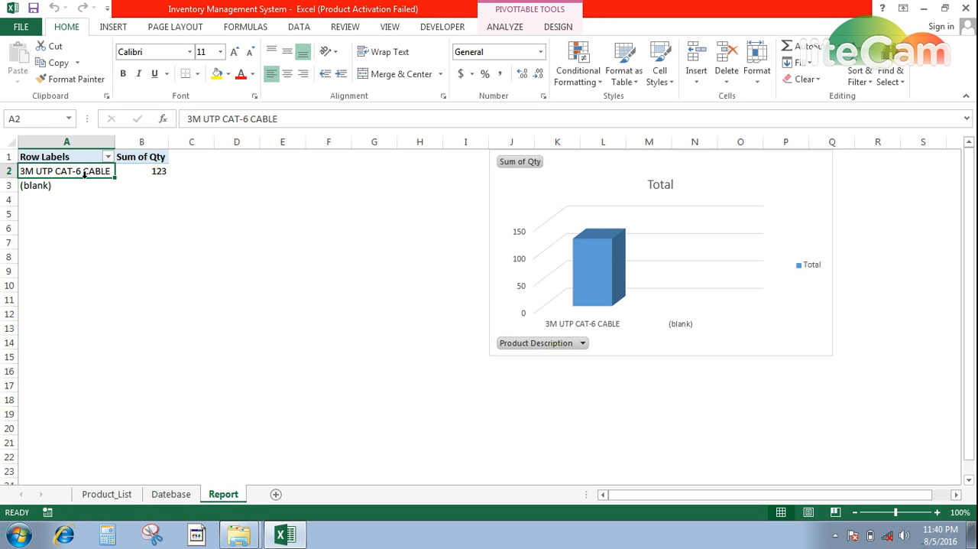
click(44, 196)
click(55, 172)
click(557, 27)
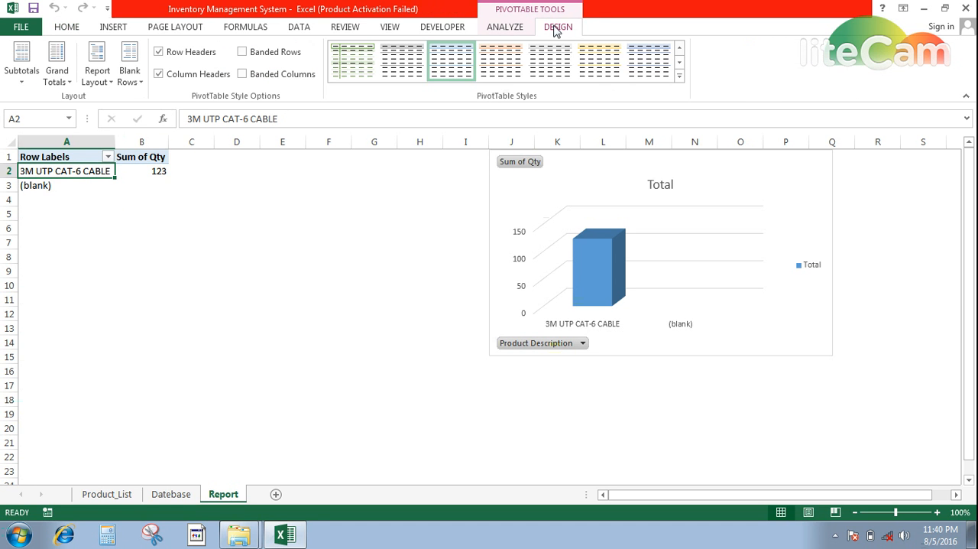
click(506, 31)
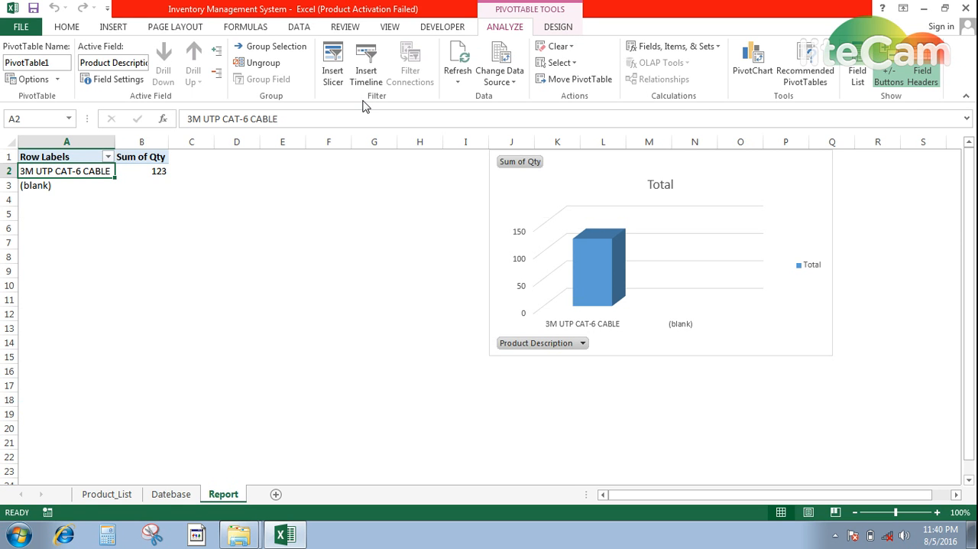
click(456, 83)
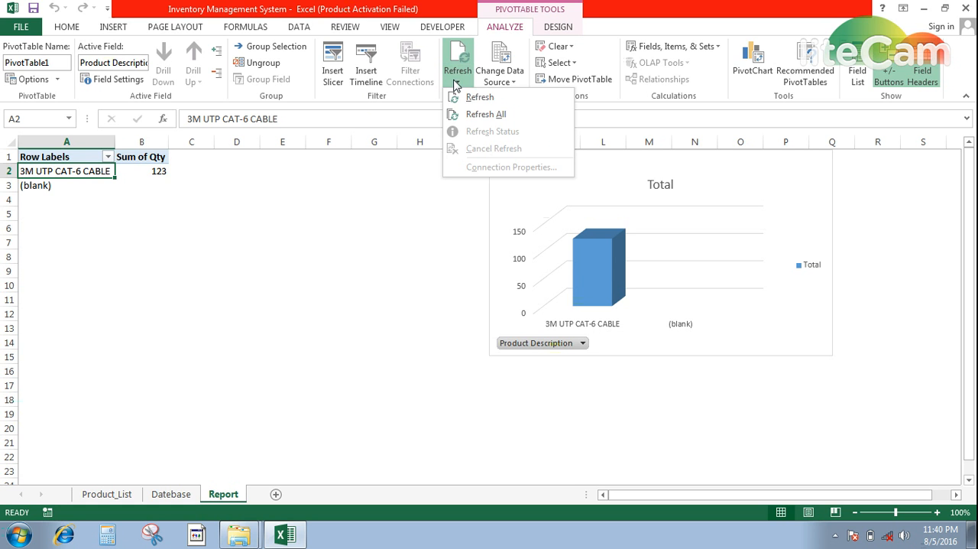
click(476, 114)
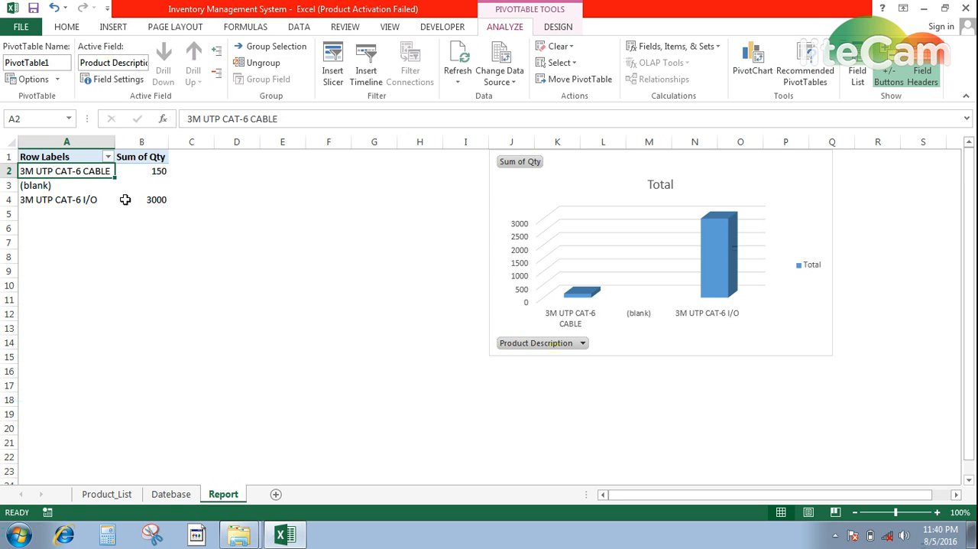
Check the quantities on the Datebase sheet, issue 1200 units of 3M UTP CAT-6 CABLE through the store form and close the forms
click(173, 495)
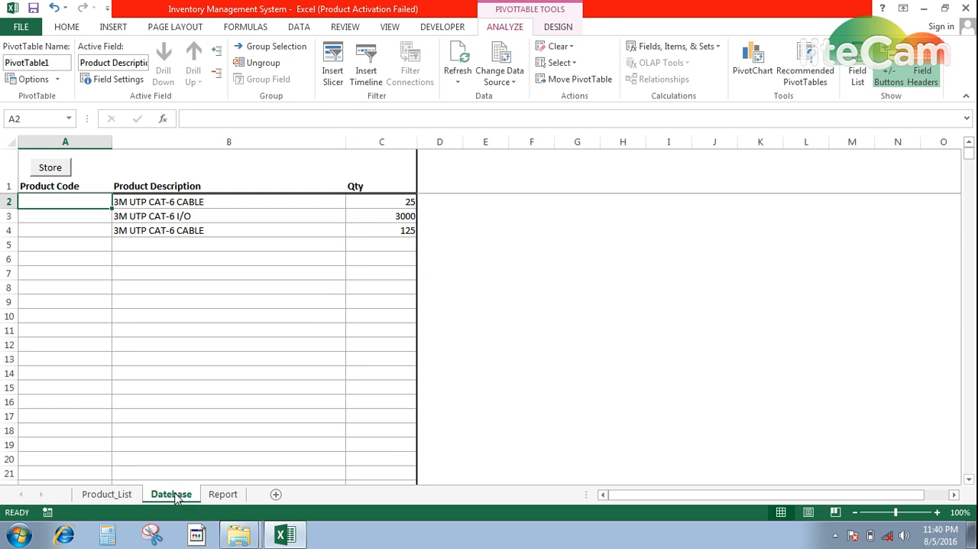
click(393, 234)
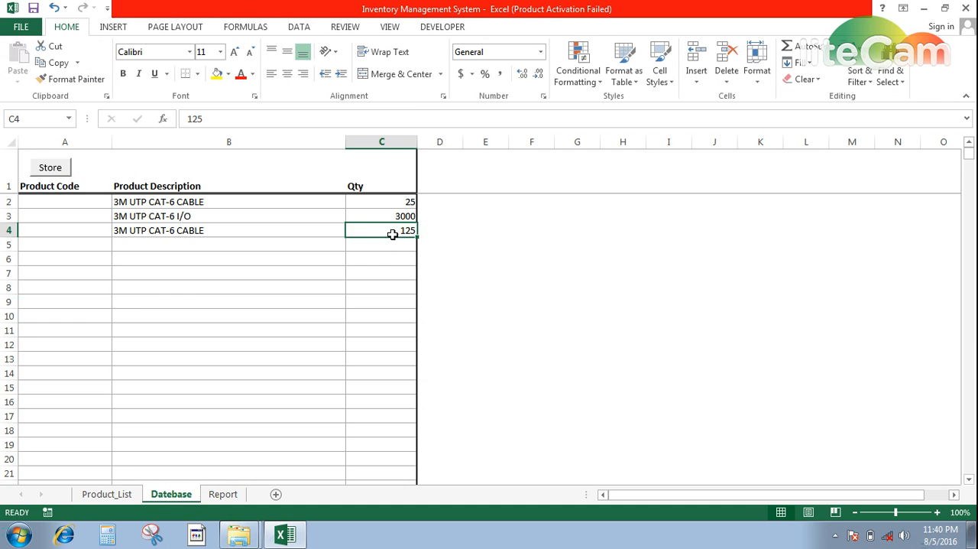
click(385, 198)
click(382, 214)
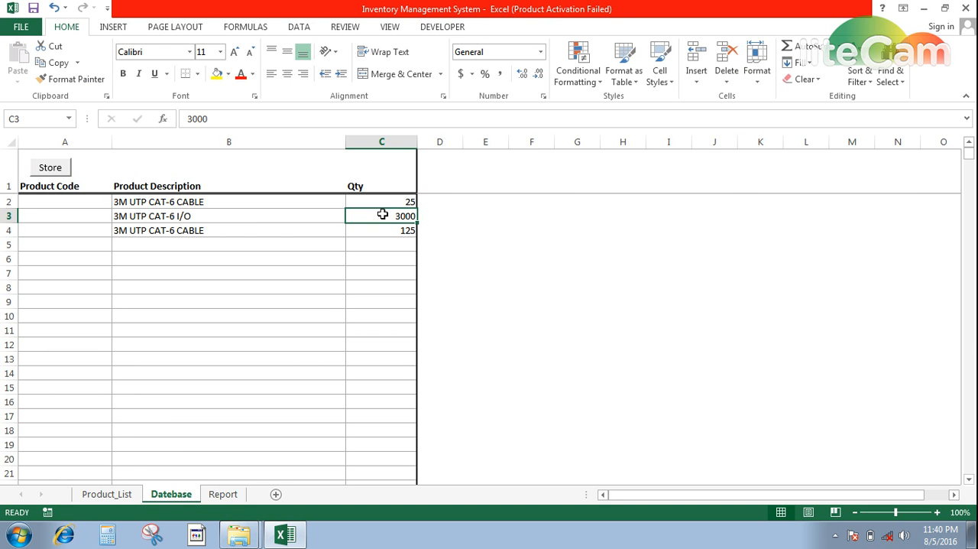
click(50, 169)
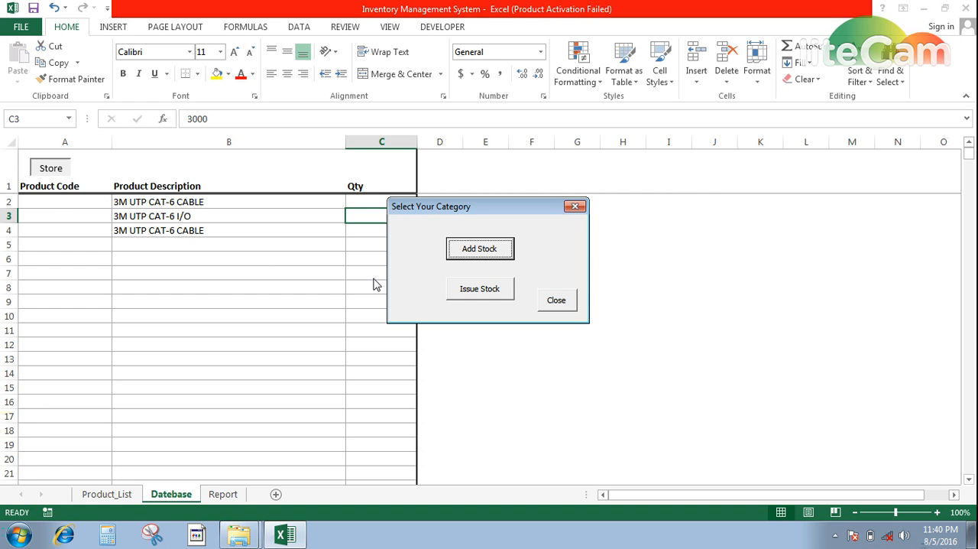
click(483, 290)
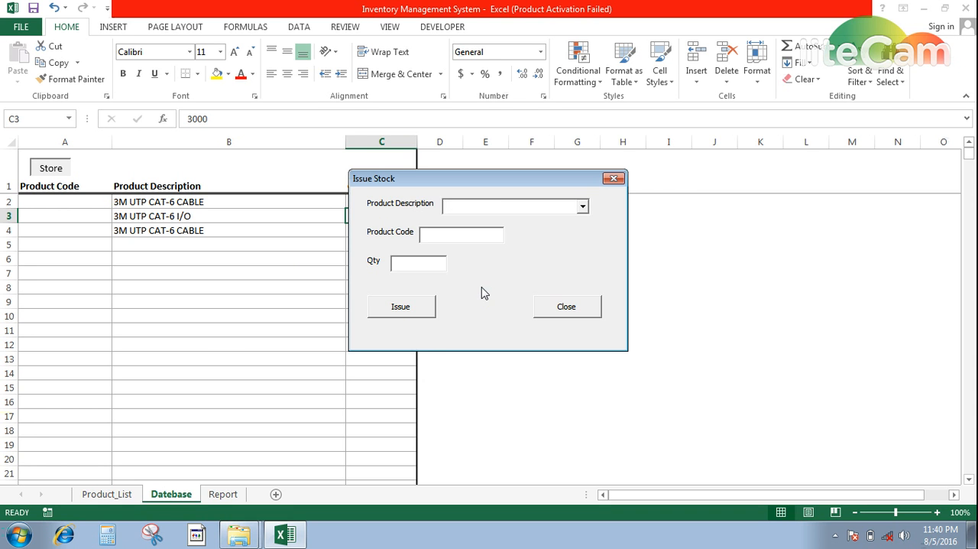
text(3M UTP CAT-6 CABLE)
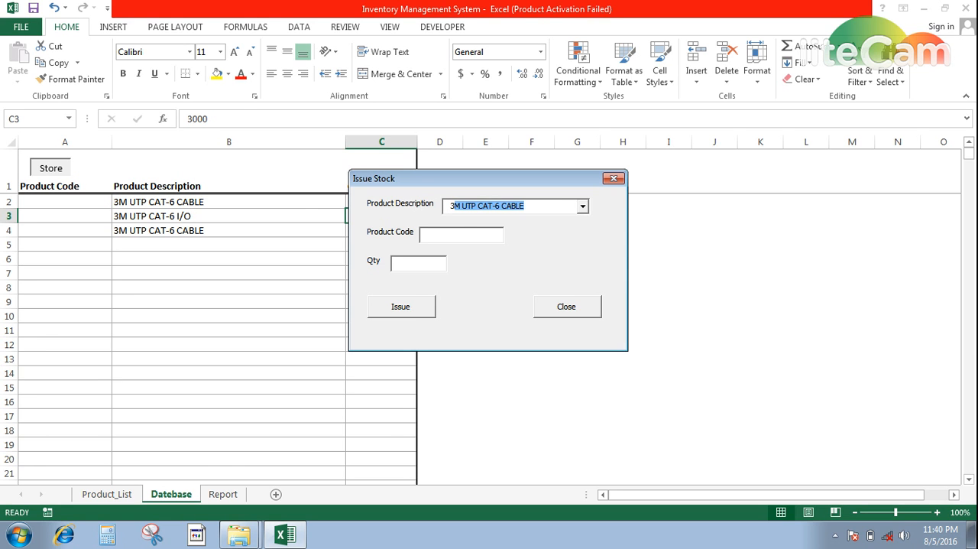
key(Tab)
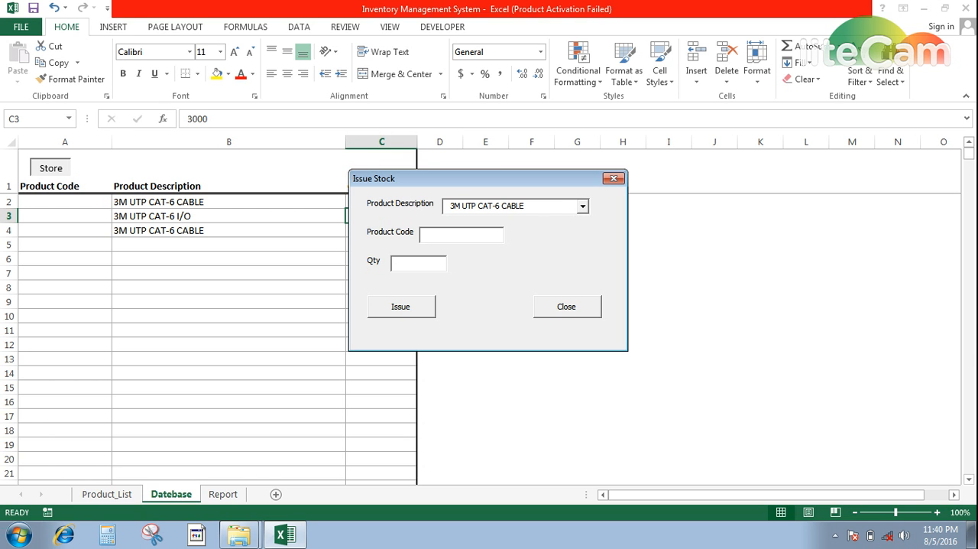
text(1200)
key(Tab)
key(Return)
key(Return)
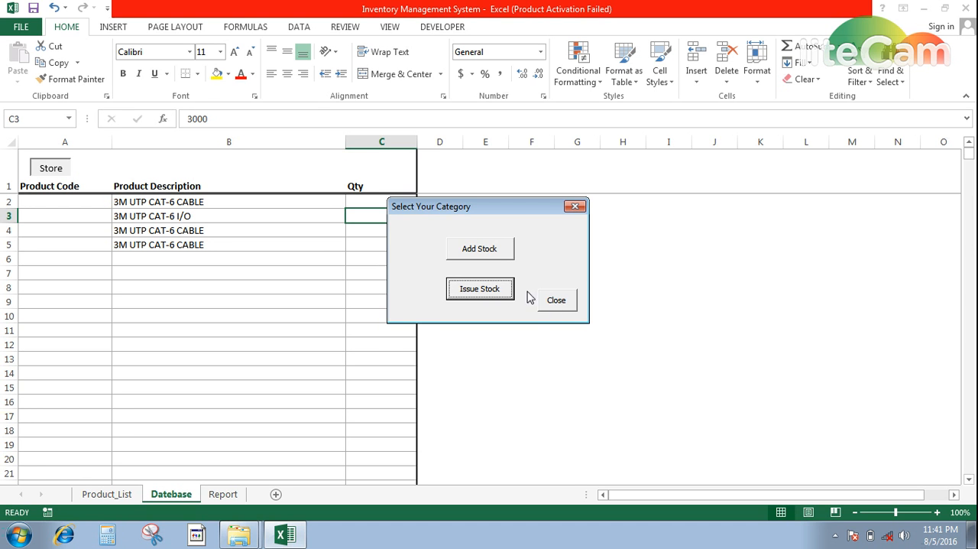
click(555, 303)
Issue another 25 units of 3M UTP CAT-6 CABLE from stock through the store form
click(48, 170)
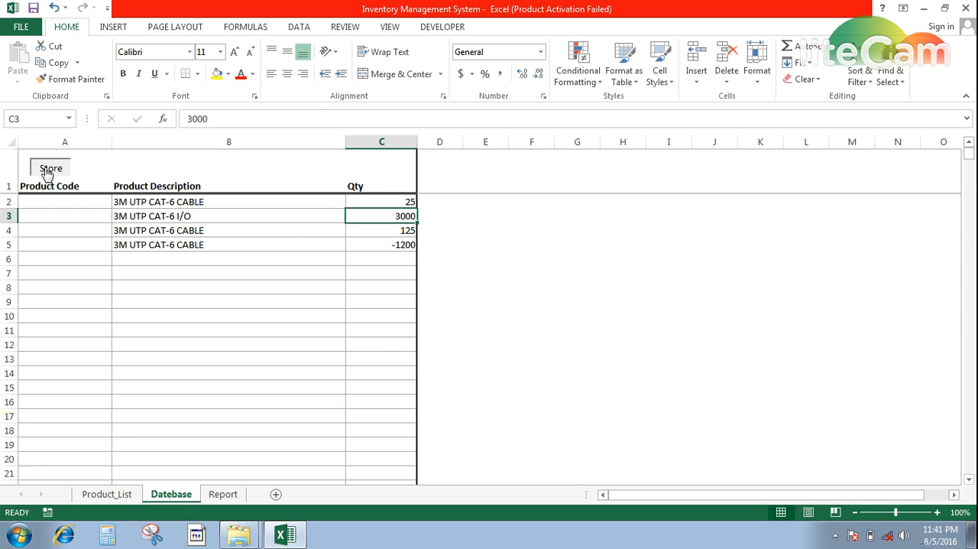
click(480, 289)
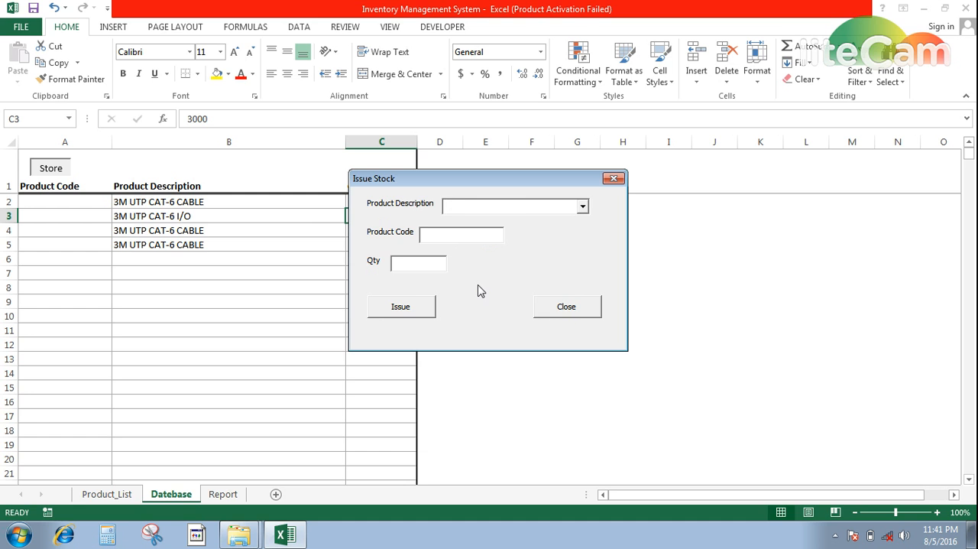
key(Down)
key(Tab)
key(Tab)
text(25)
key(Tab)
key(Return)
key(Return)
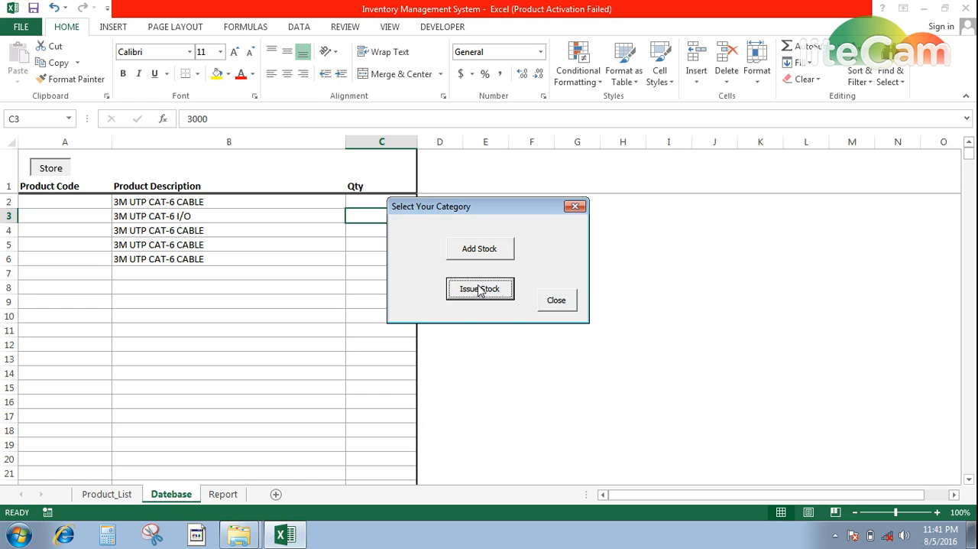
Issue 25 units of 3M UTP CAT-6 I/O from stock and close the forms
click(479, 290)
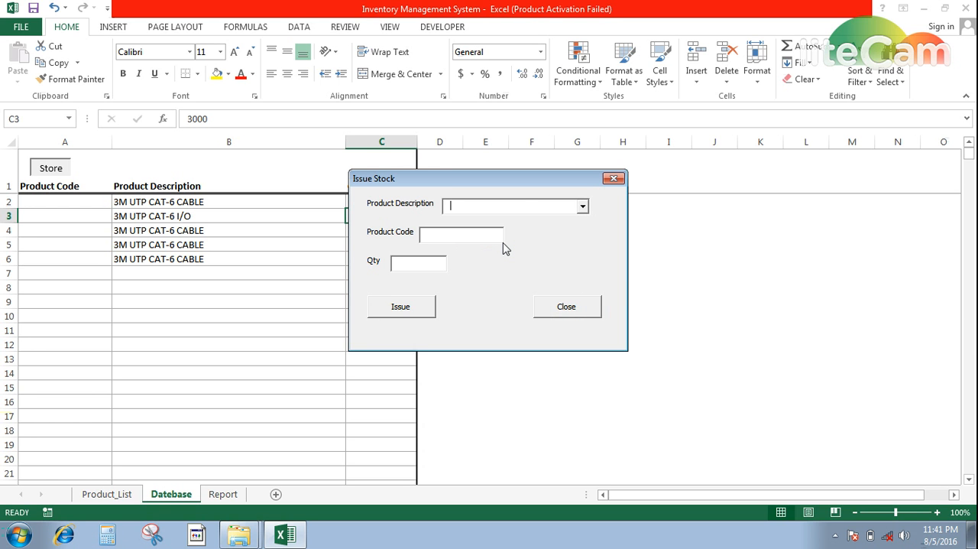
text(3M UTP CAT-6 I/O)
key(Down)
key(Tab)
text(25)
key(Tab)
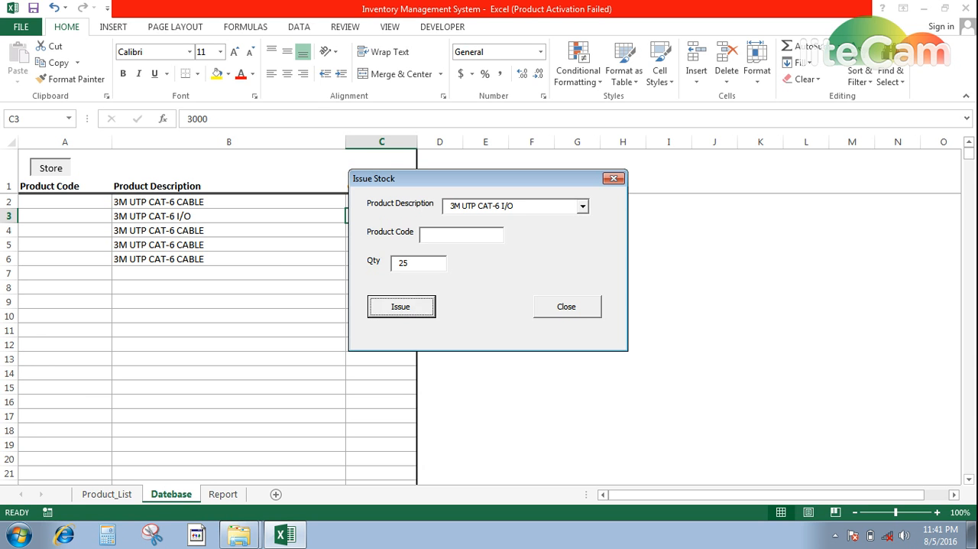
key(Return)
key(Tab)
key(Return)
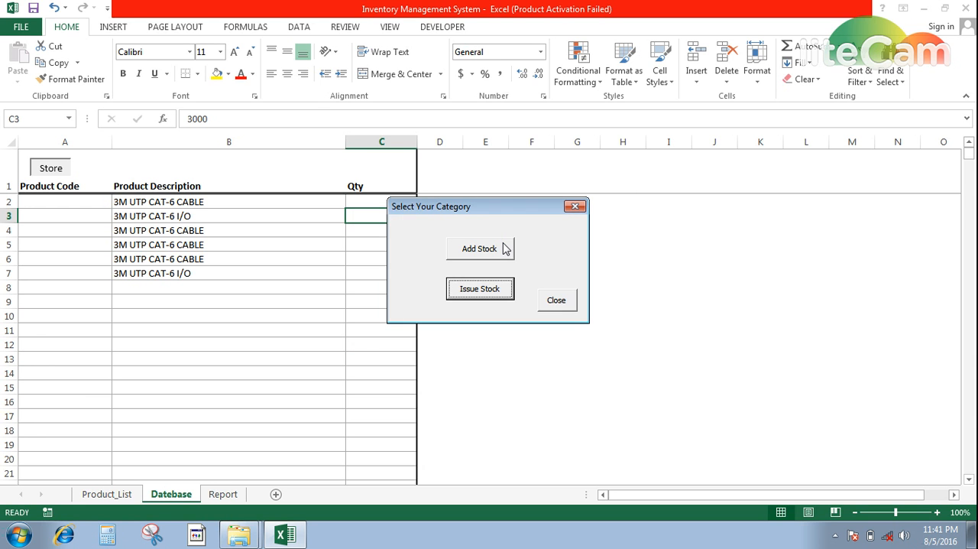
click(553, 303)
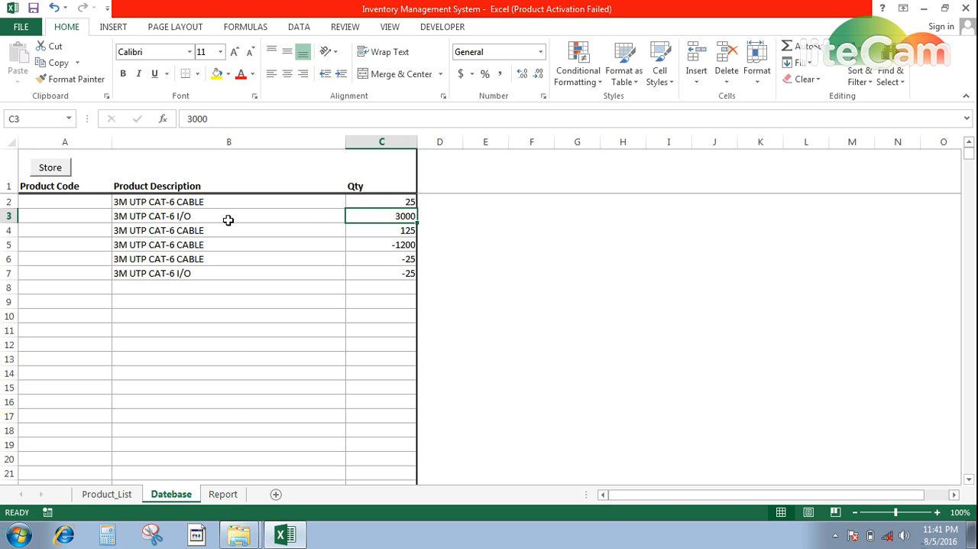
Refresh all data on the Report sheet so the pivot table and chart include the issued stock
click(223, 493)
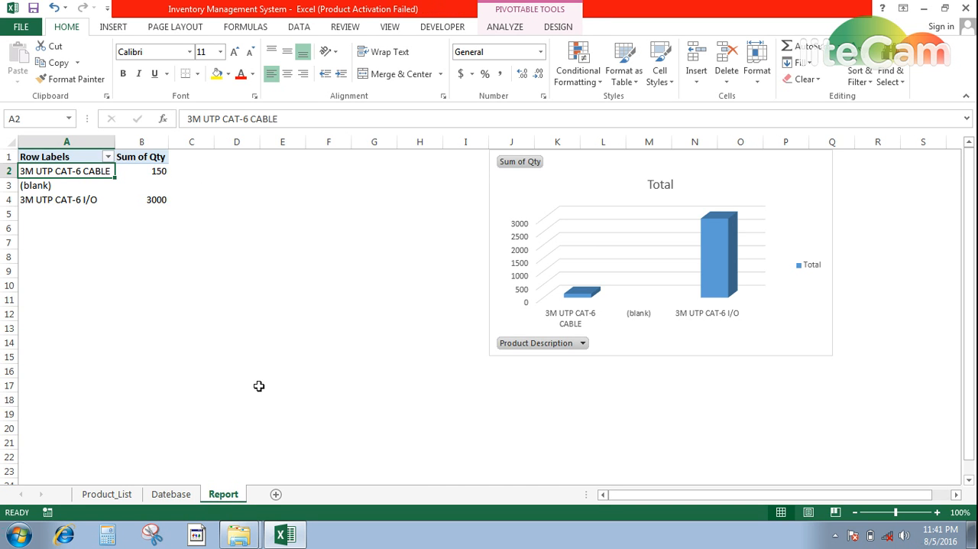
click(560, 27)
click(494, 28)
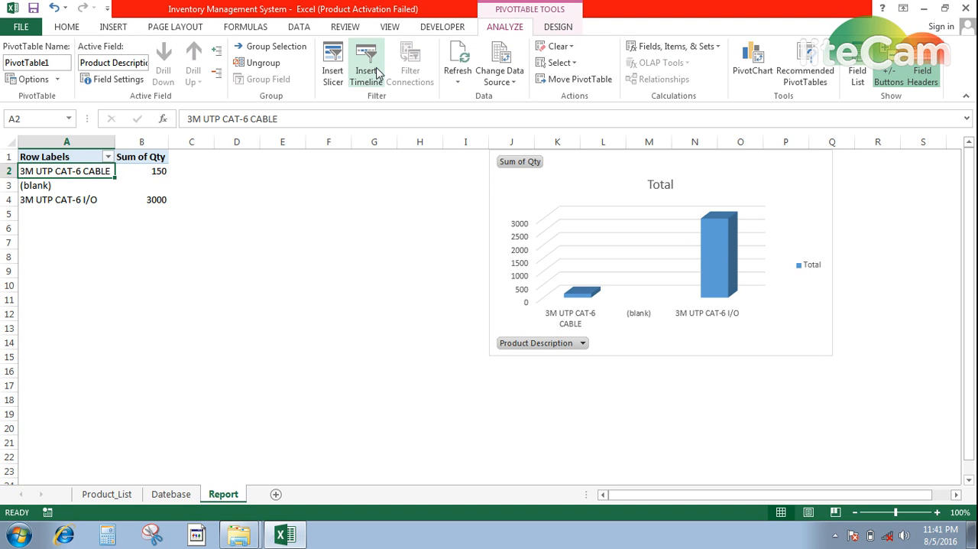
click(458, 89)
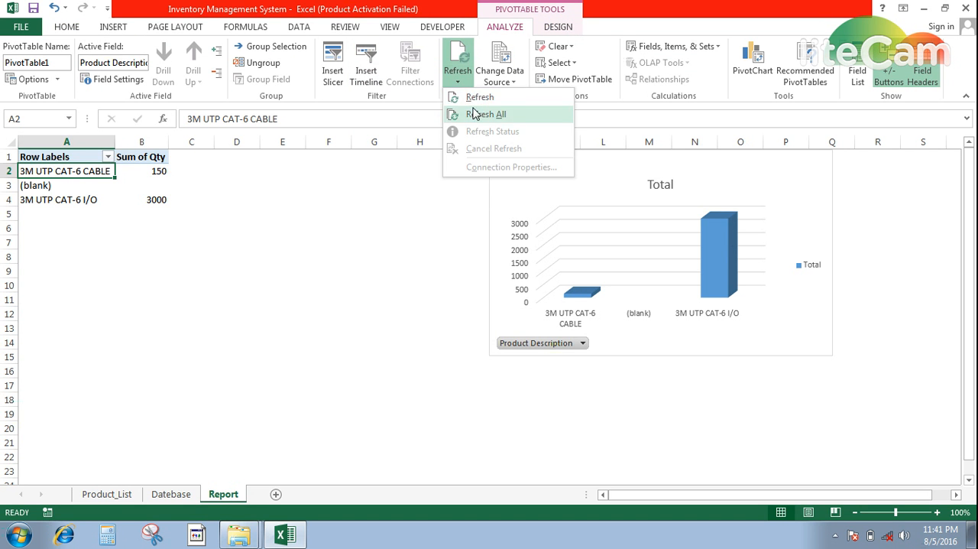
click(472, 112)
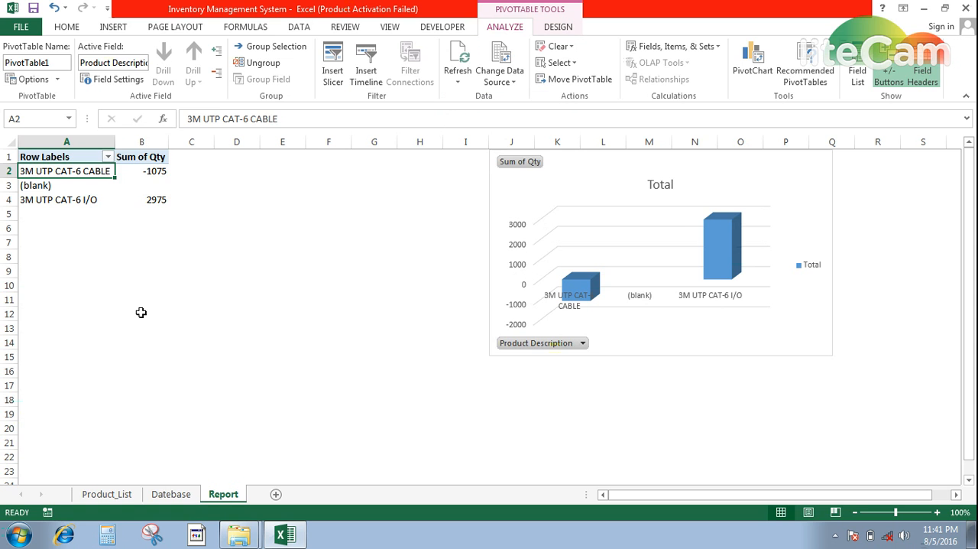
Examine the added and issued quantities with their product descriptions in the Datebase sheet's rows
key(Down)
key(Up)
key(ctrl+Page_Up)
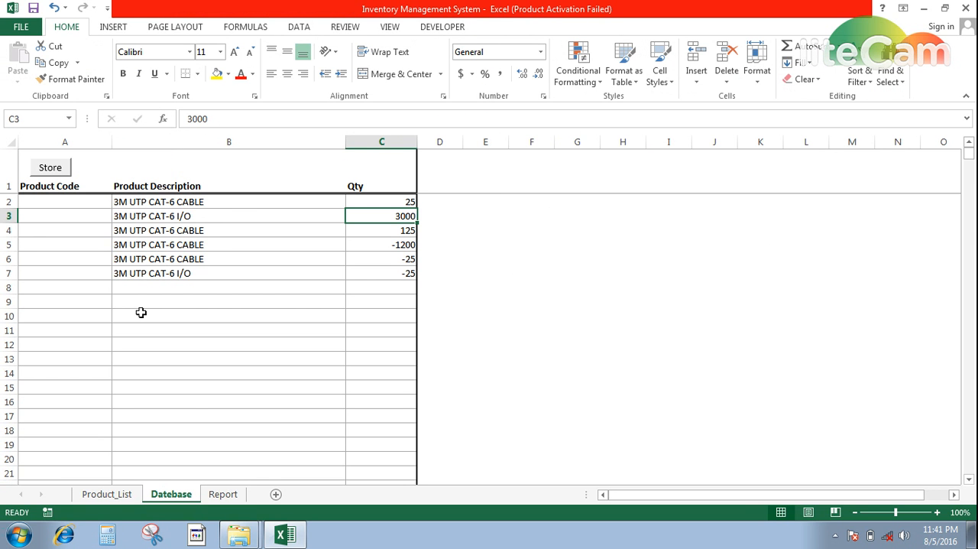
key(Down)
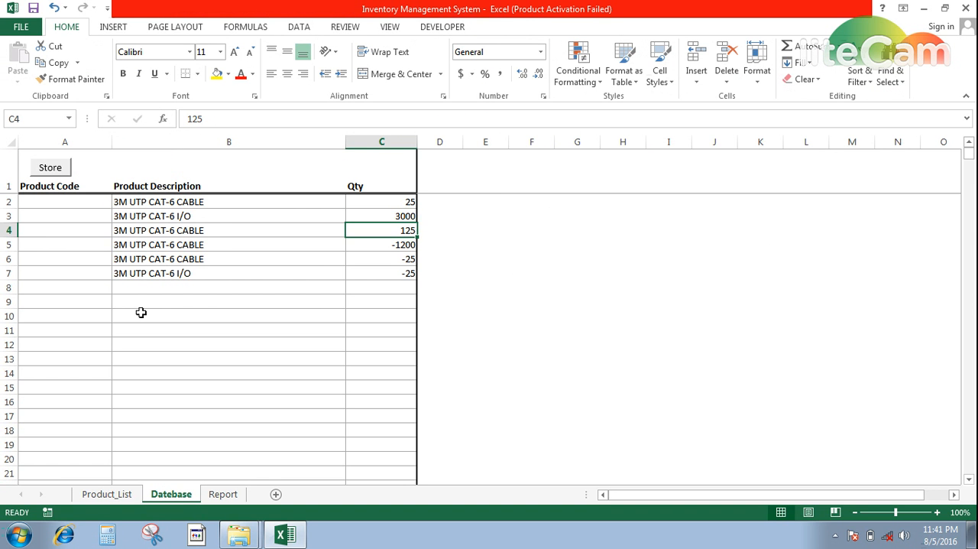
key(Down)
key(Down)
key(Up)
key(Up)
key(Up)
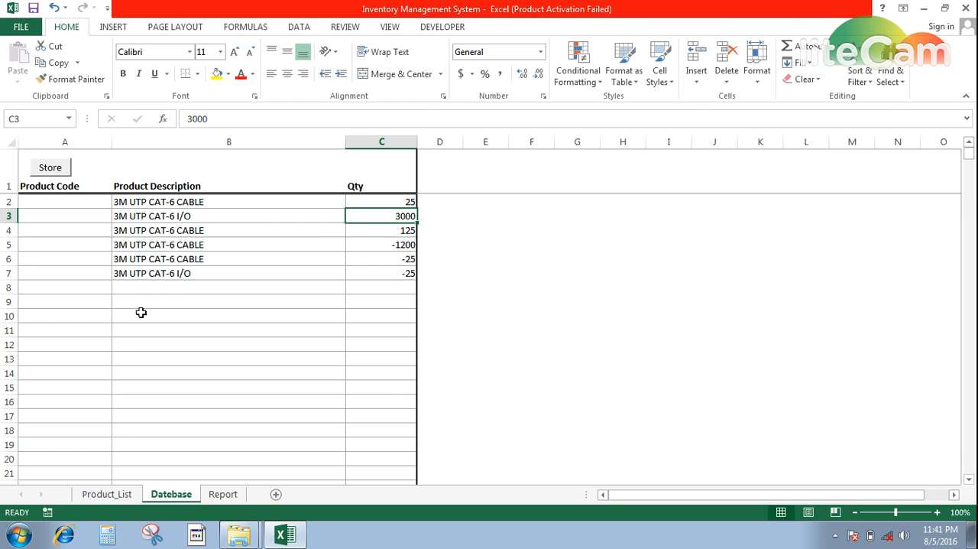
key(Down)
key(Down)
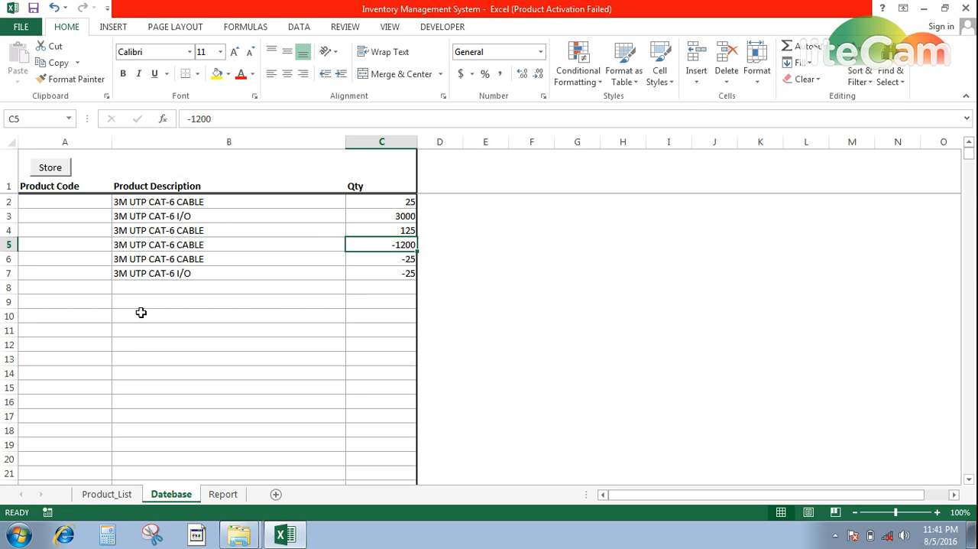
key(Left)
key(Left)
key(Right)
key(Right)
key(Left)
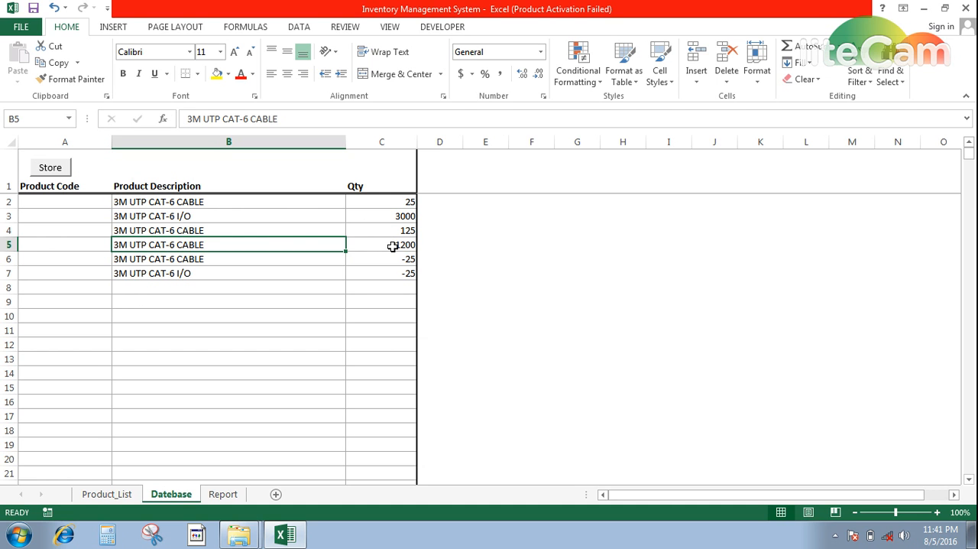
Compare the summed quantity per product on the Report sheet with the individual entries on the Datebase sheet
click(223, 494)
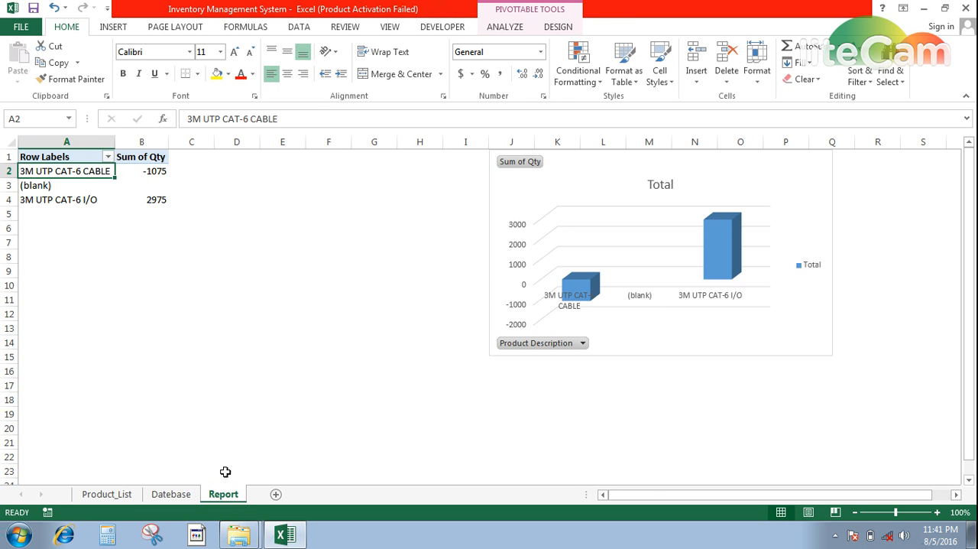
click(155, 173)
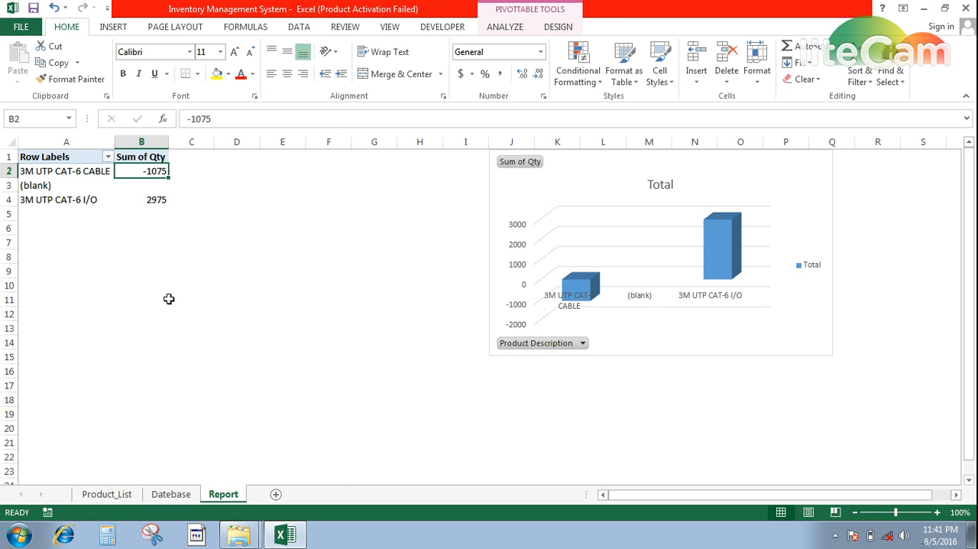
click(182, 495)
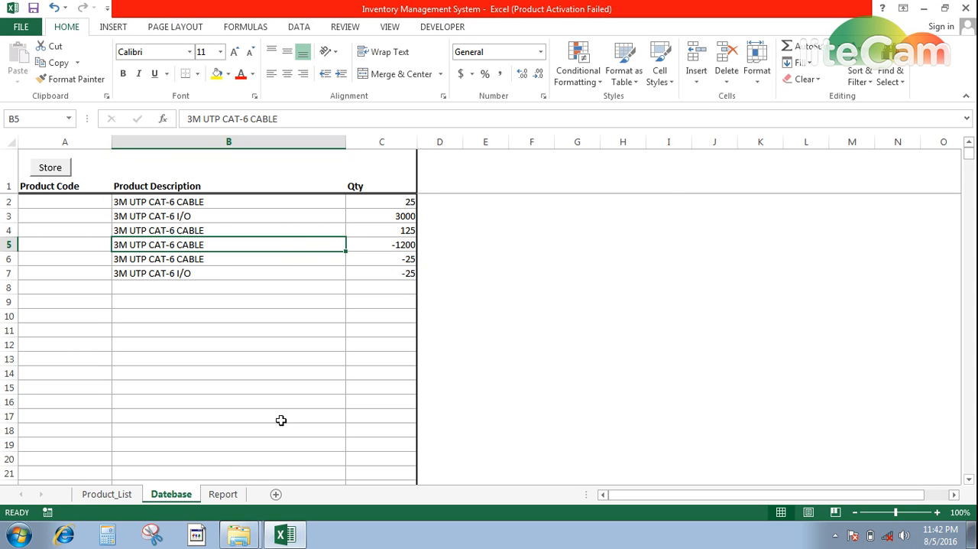
click(223, 494)
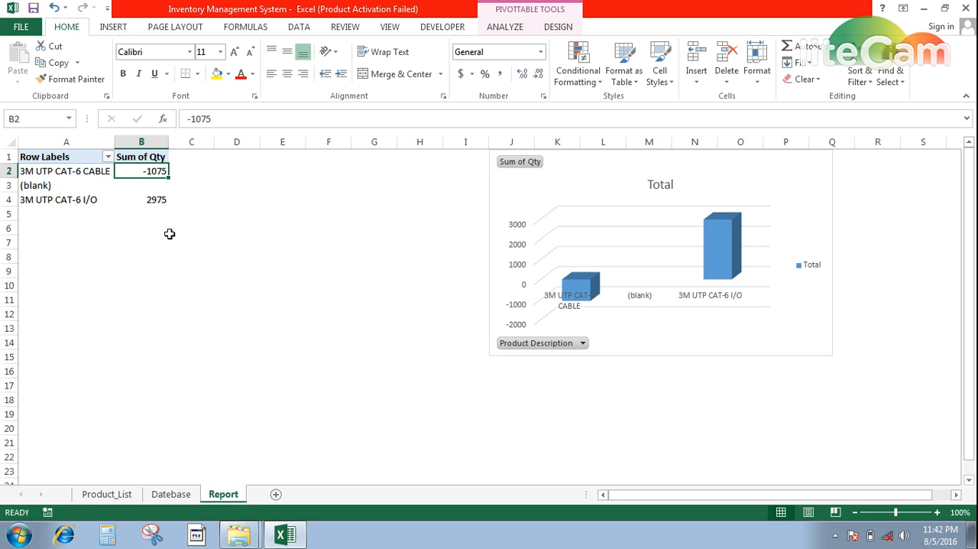
mouse_move(126, 203)
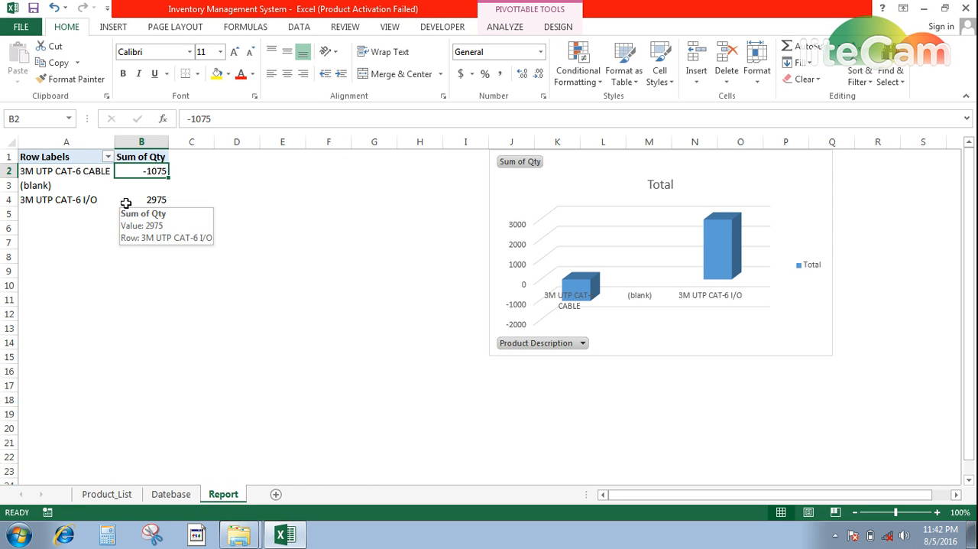
click(177, 494)
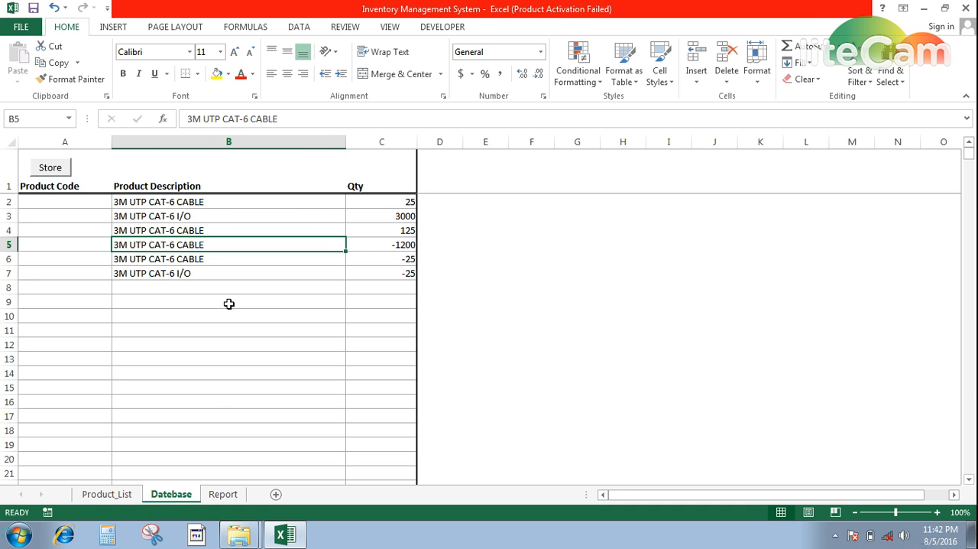
click(223, 493)
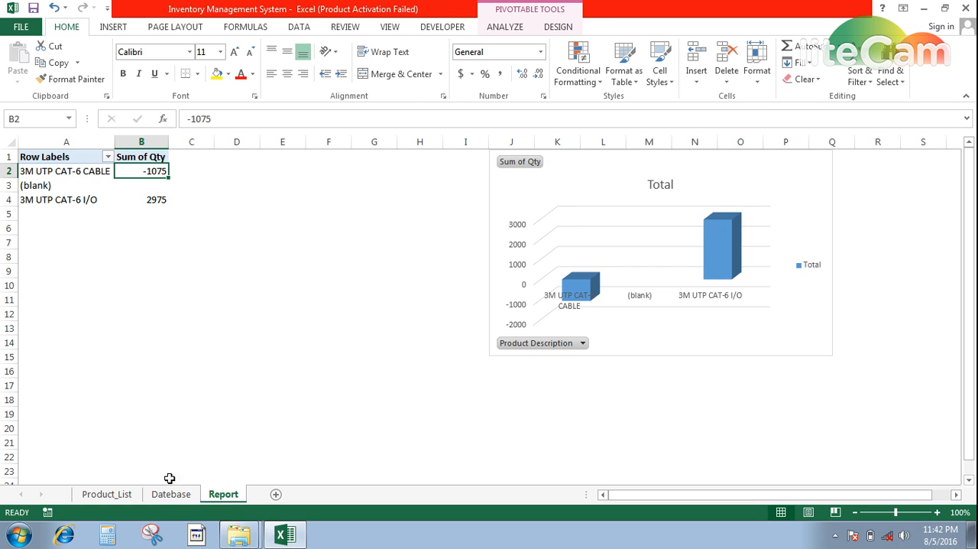
click(175, 494)
click(222, 495)
Select the empty cell D5 between the pivot table and the chart on the Report sheet
key(Down)
key(Down)
key(Down)
key(Right)
key(Right)
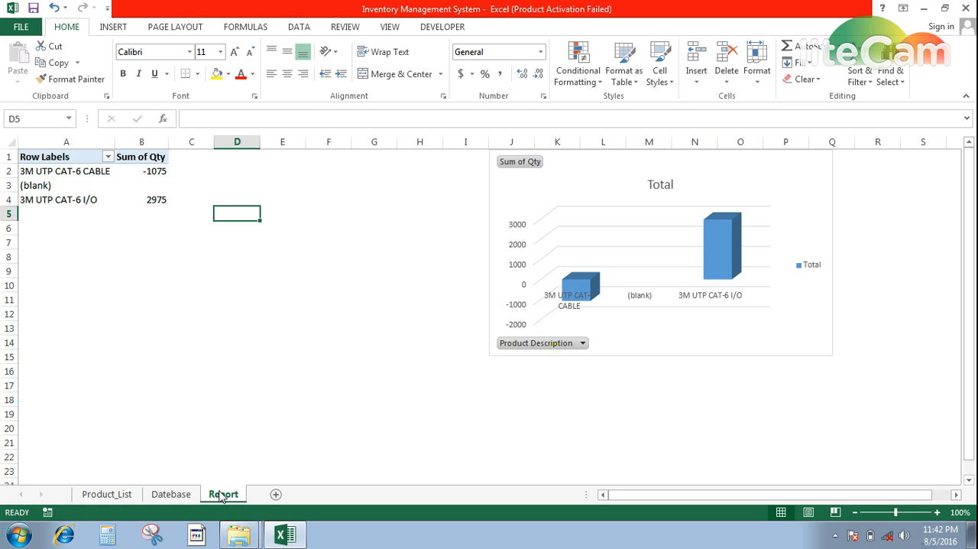
text(mya)
key(BackSpace)
key(BackSpace)
key(BackSpace)
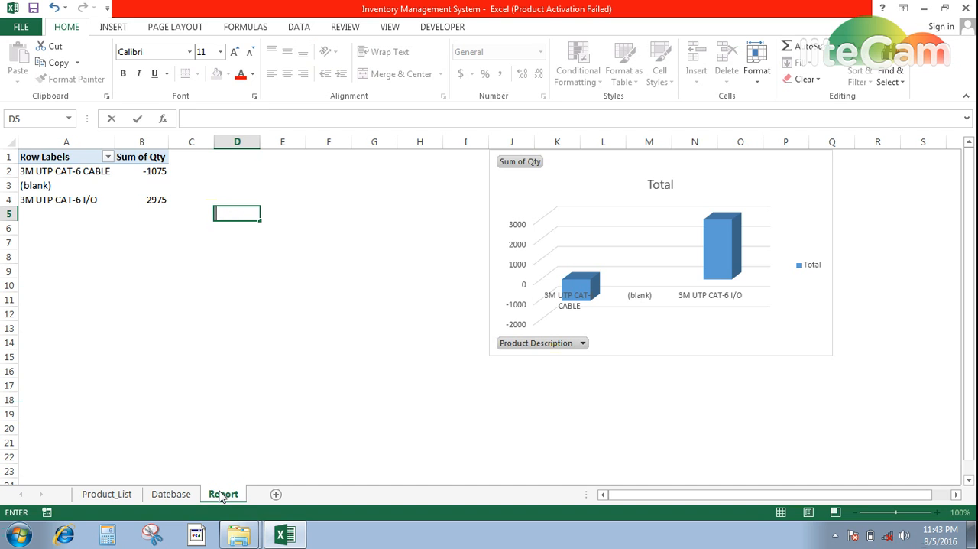
text(www.facebook.com)
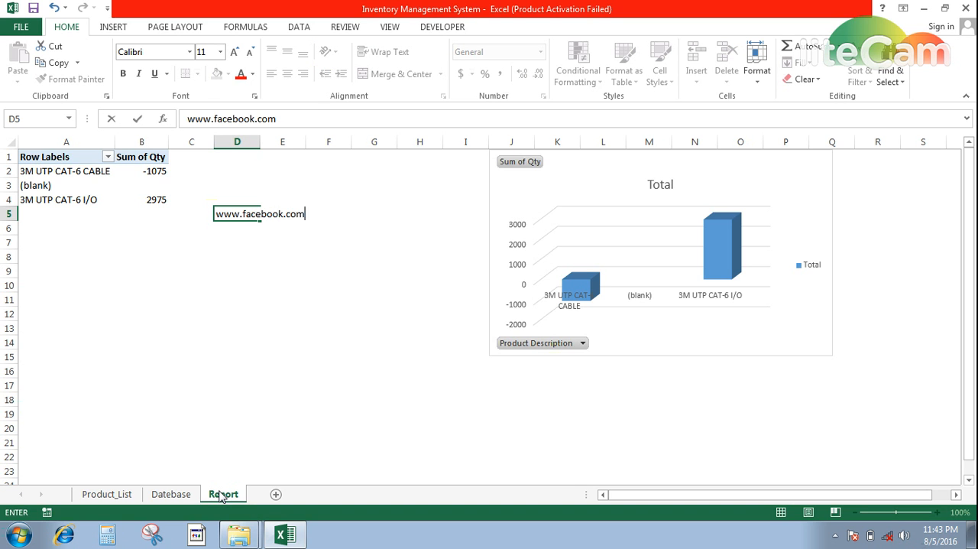
text(/myetutorial)
key(Return)
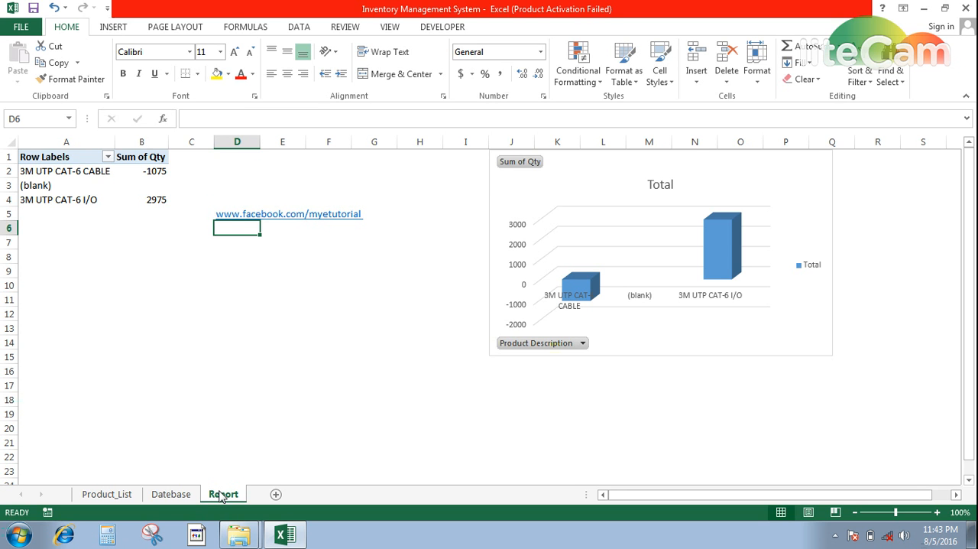
Enter the text My E Tutorial in cell D6 and return to the link in cell D5
text(My E)
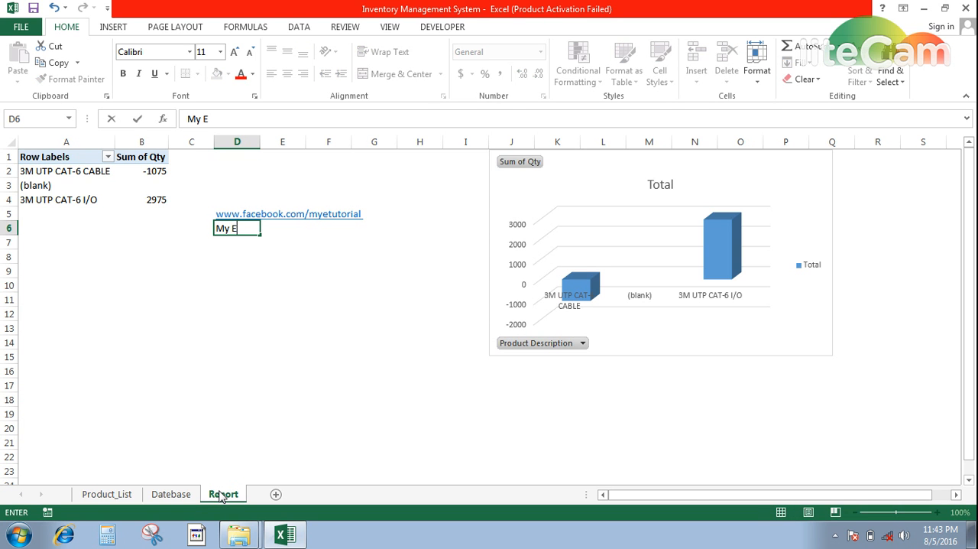
text( Tutorial)
key(Return)
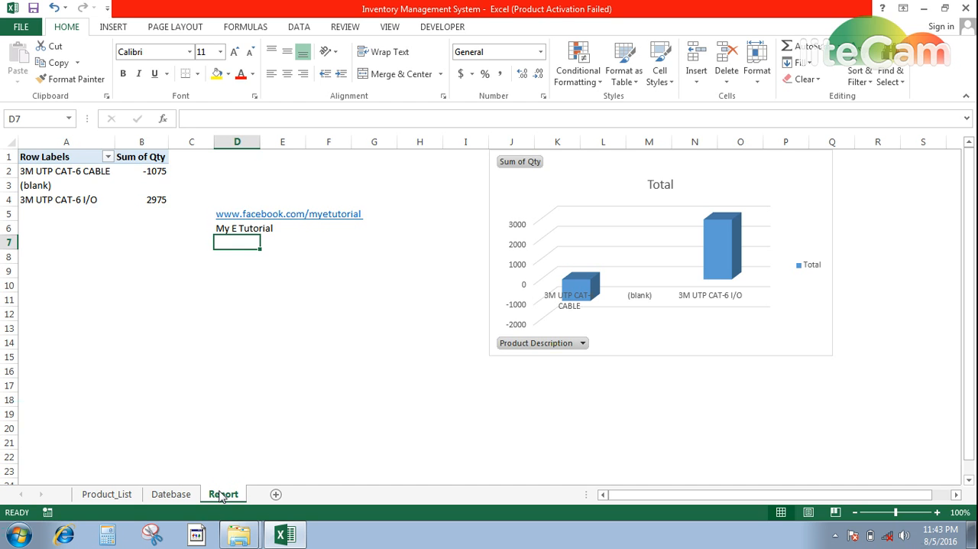
key(Up)
key(Up)
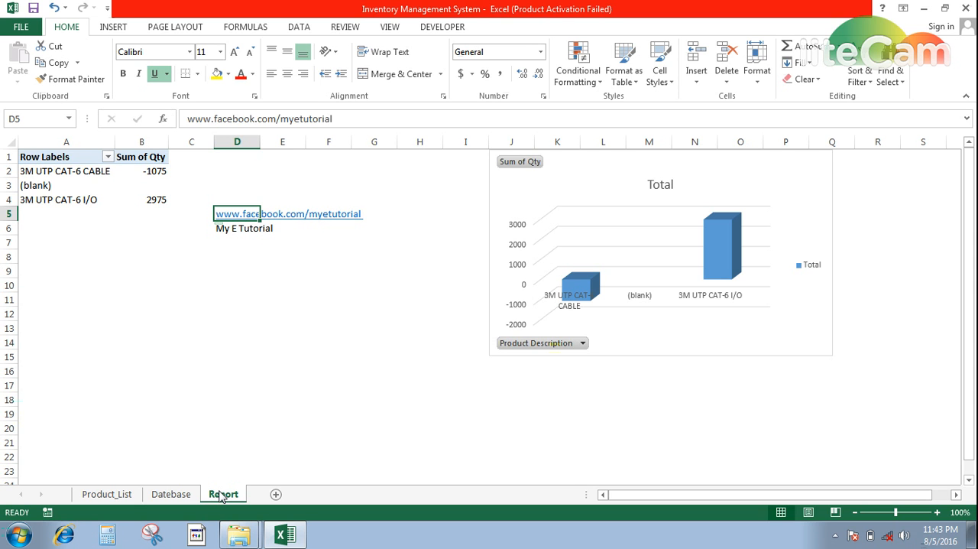